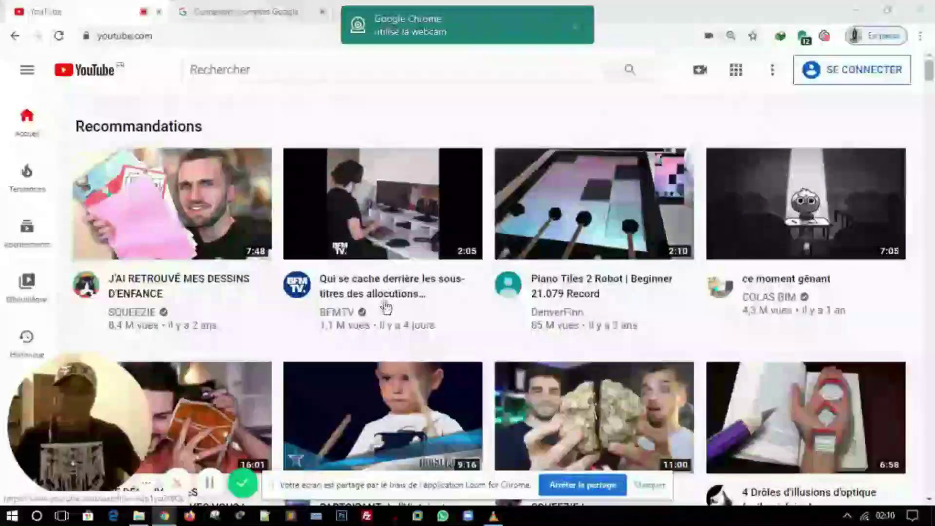
Sign in to the second listed Google account by entering its account password, and connect YouTube with that account
{"action": "left_click", "coordinate": [268, 10]}
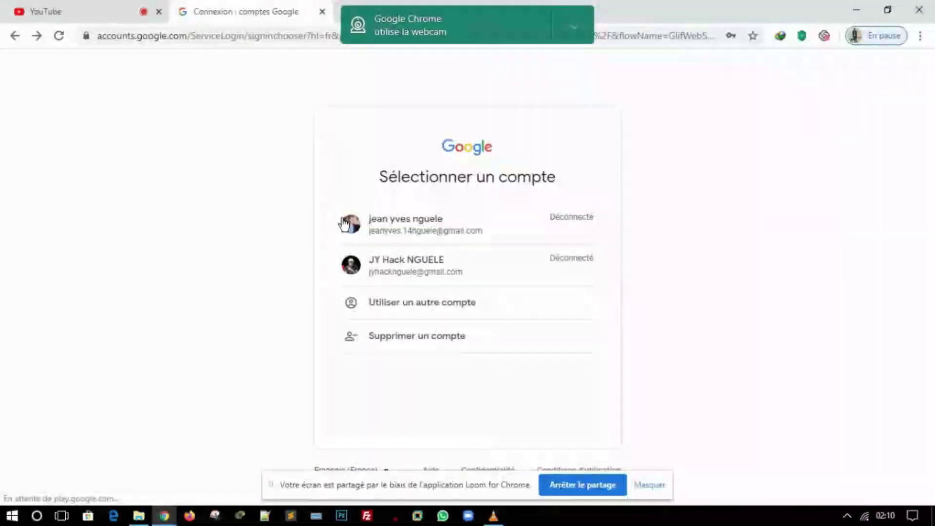
{"action": "left_click", "coordinate": [379, 265]}
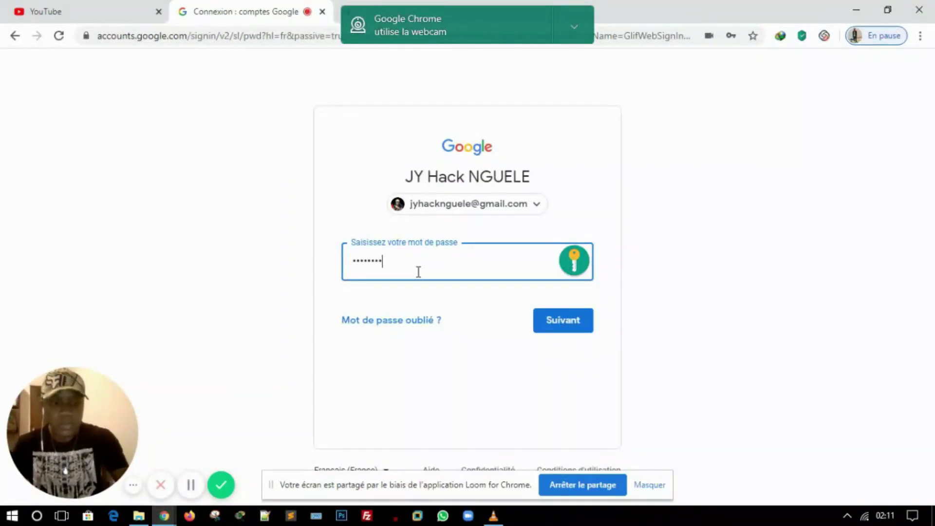
{"action": "key", "text": "Return"}
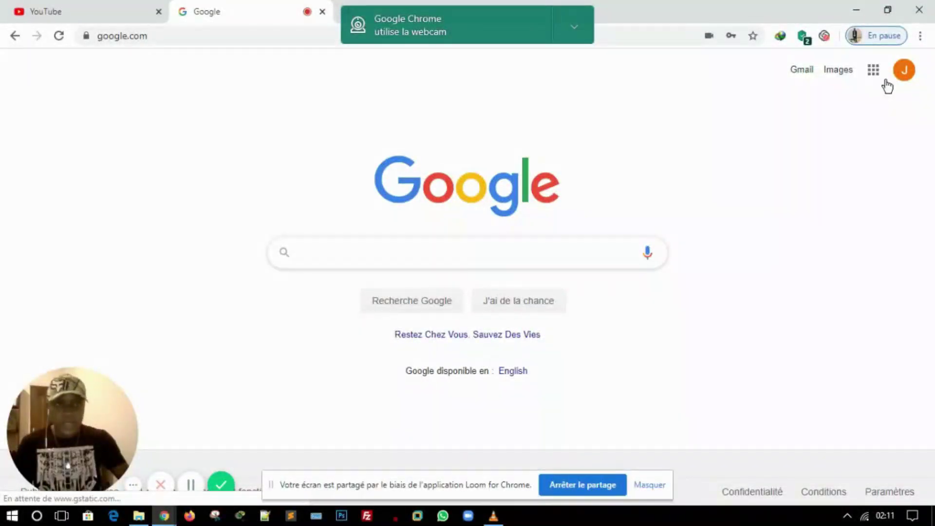
{"action": "left_click", "coordinate": [126, 12]}
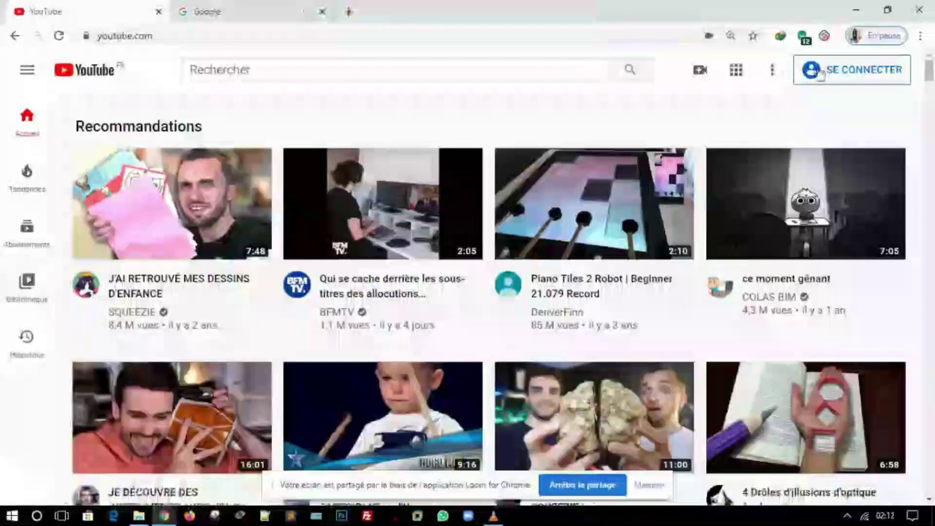
{"action": "left_click", "coordinate": [824, 73]}
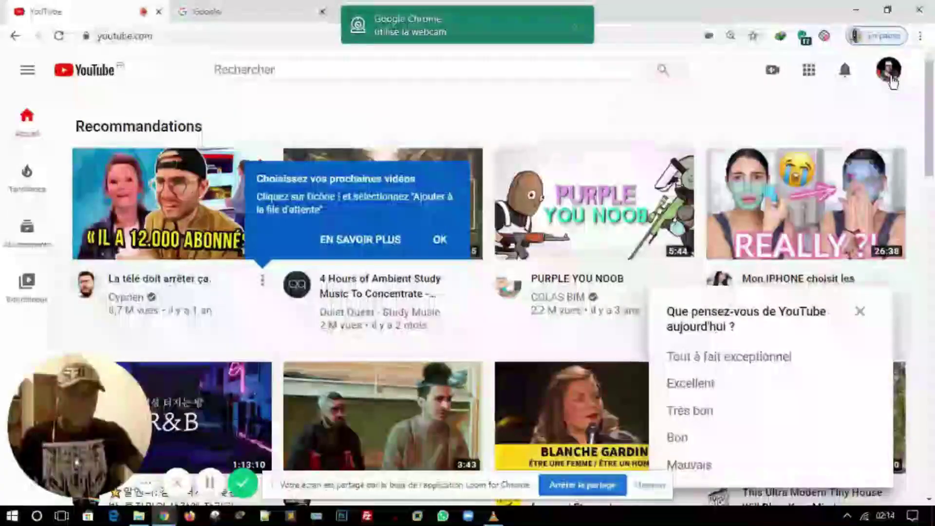
Create a YouTube channel for the signed-in account, using the account's own name rather than a custom one
{"action": "left_click", "coordinate": [889, 72]}
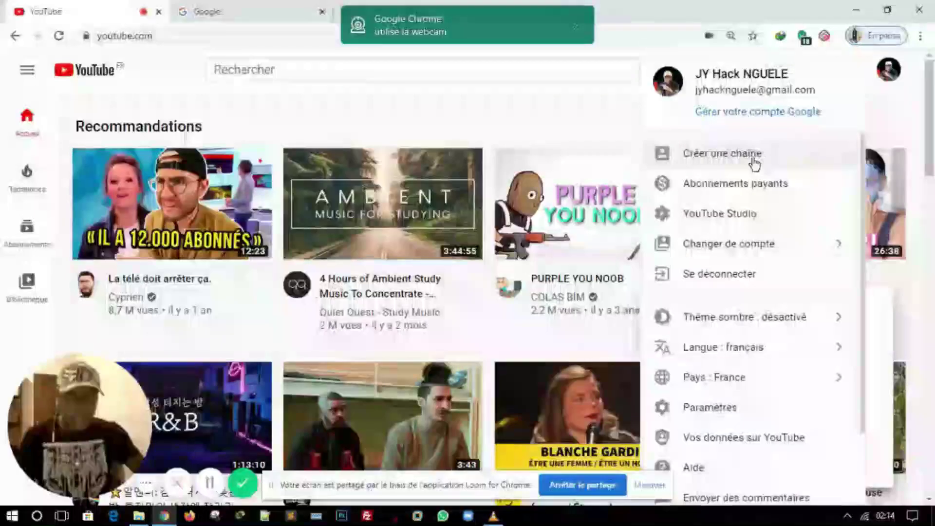
{"action": "left_click", "coordinate": [755, 164]}
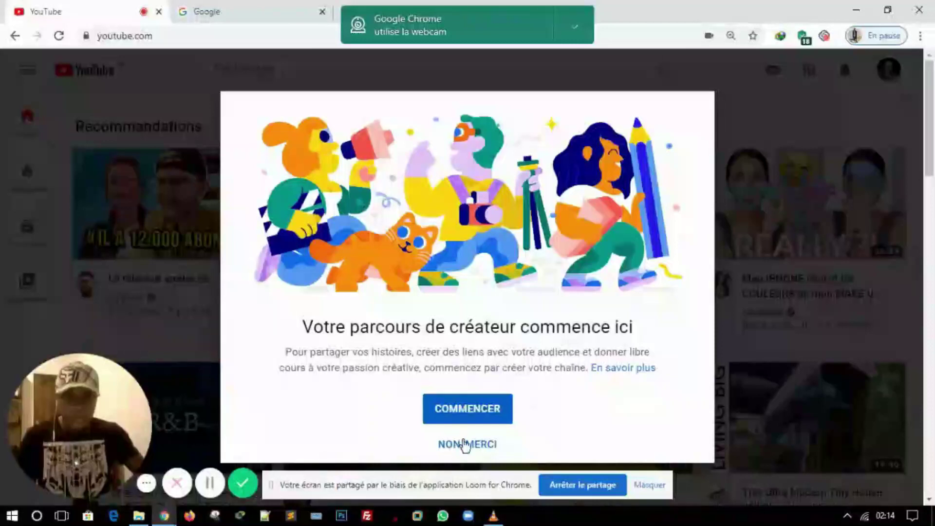
{"action": "left_click", "coordinate": [467, 422]}
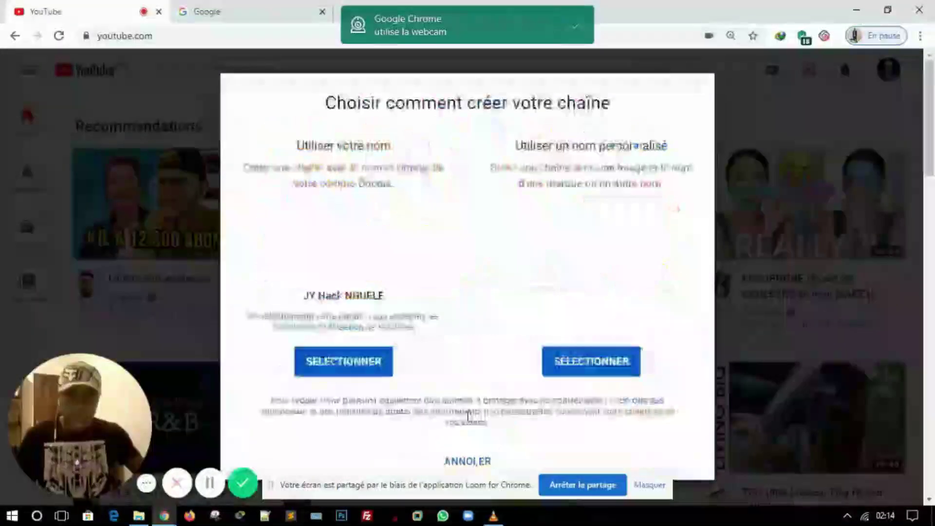
{"action": "left_click", "coordinate": [331, 362]}
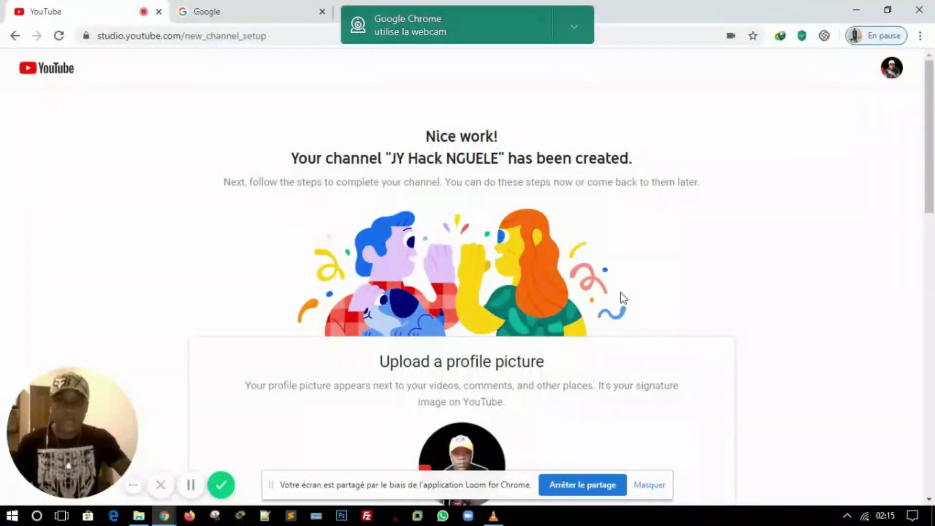
Look through the profile picture, description and links sections of the new channel's setup, and postpone filling them in
{"action": "scroll", "coordinate": [621, 293], "scroll_direction": "down", "scroll_amount": 4}
{"action": "scroll", "coordinate": [621, 302], "scroll_direction": "down", "scroll_amount": 4}
{"action": "scroll", "coordinate": [620, 311], "scroll_direction": "down", "scroll_amount": 8}
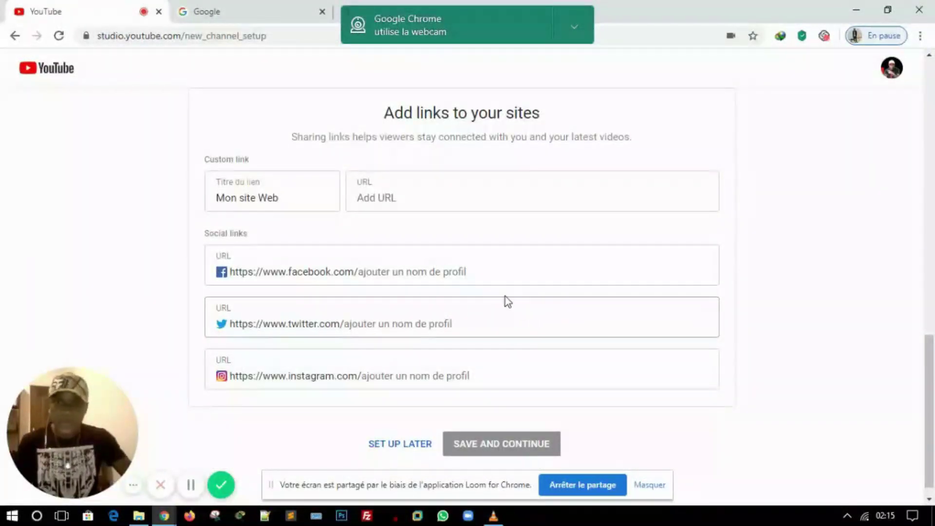
{"action": "scroll", "coordinate": [799, 389], "scroll_direction": "down", "scroll_amount": 1}
{"action": "scroll", "coordinate": [797, 385], "scroll_direction": "up", "scroll_amount": 6}
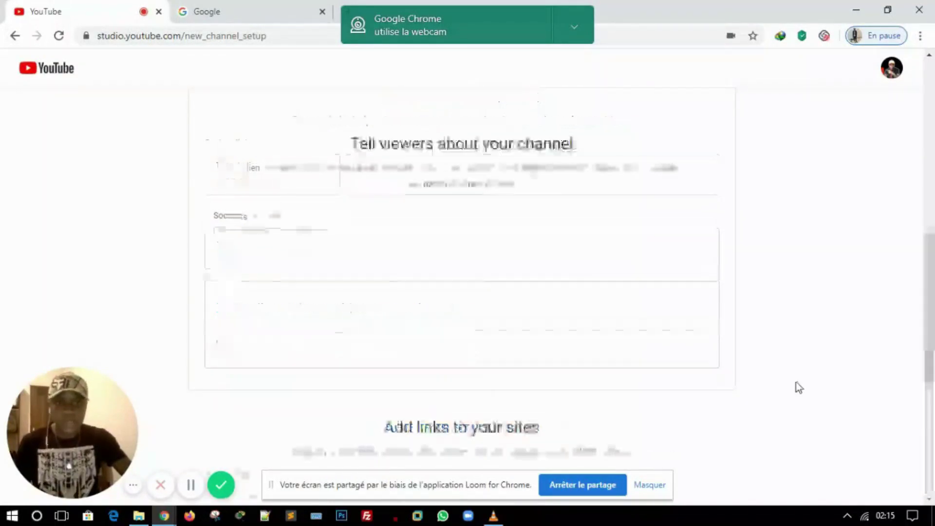
{"action": "scroll", "coordinate": [804, 370], "scroll_direction": "up", "scroll_amount": 5}
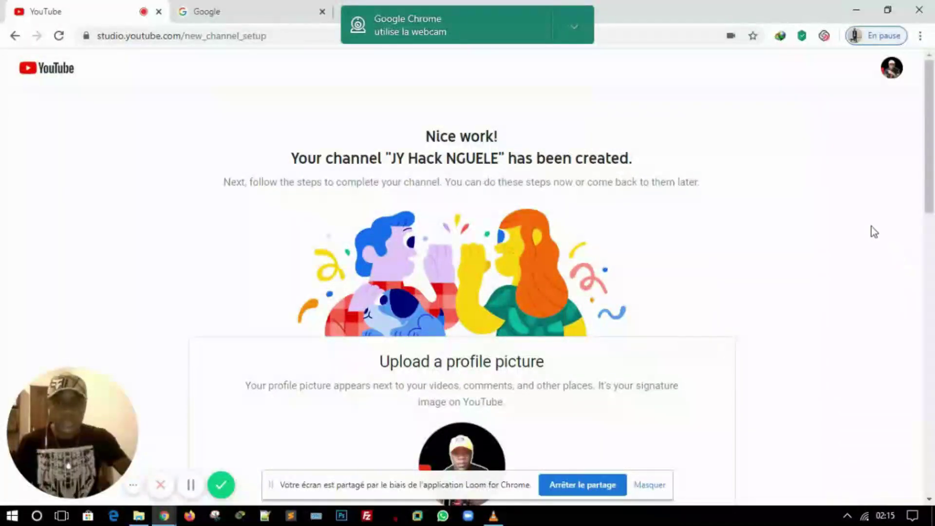
{"action": "scroll", "coordinate": [883, 119], "scroll_direction": "down", "scroll_amount": 10}
{"action": "left_click", "coordinate": [422, 431]}
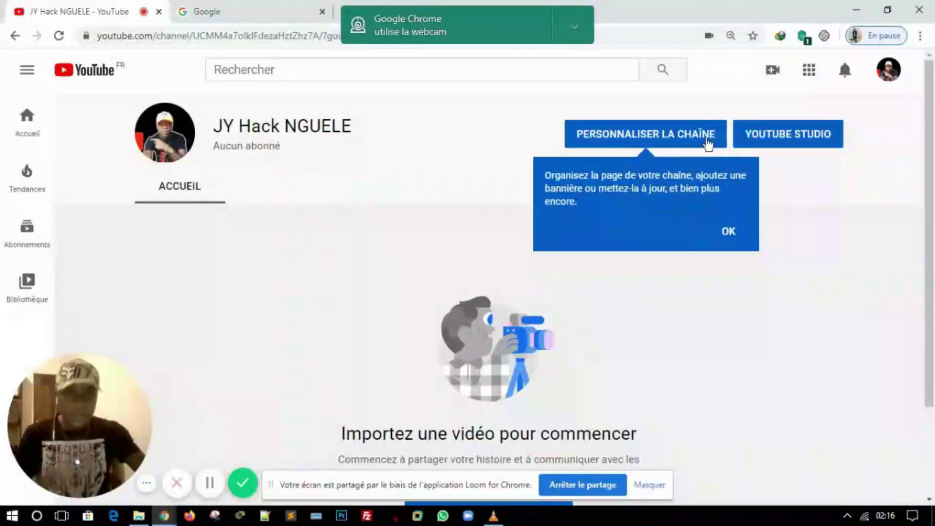
Open the new channel's customization page and look over its layout
{"action": "left_click", "coordinate": [673, 141]}
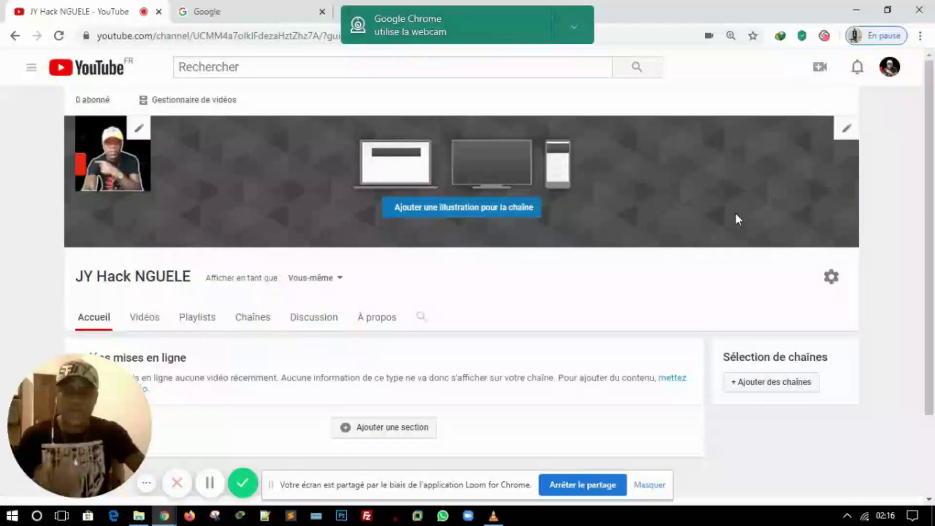
{"action": "scroll", "coordinate": [735, 214], "scroll_direction": "down", "scroll_amount": 2}
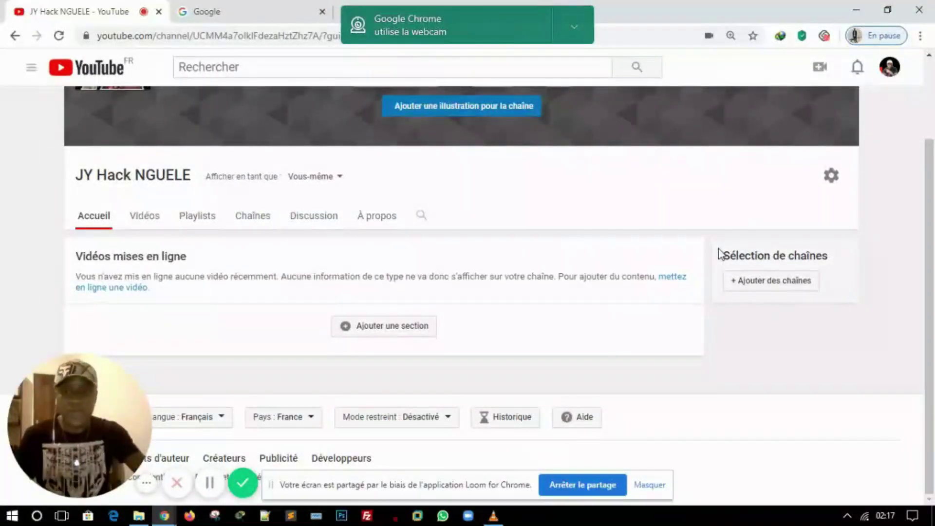
{"action": "scroll", "coordinate": [720, 252], "scroll_direction": "up", "scroll_amount": 2}
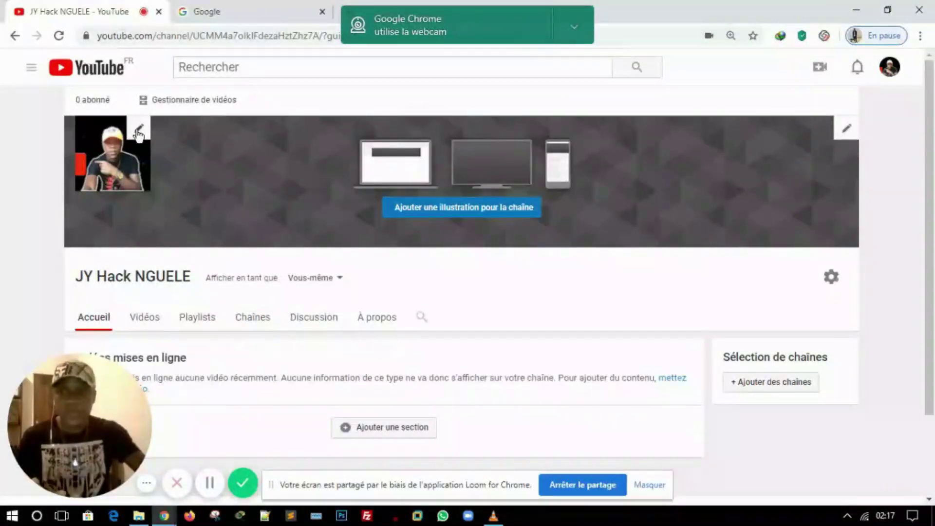
Upload the image banjpg from the desktop folder Nouveau dossier (4) and apply it as the channel art
{"action": "left_click", "coordinate": [486, 217]}
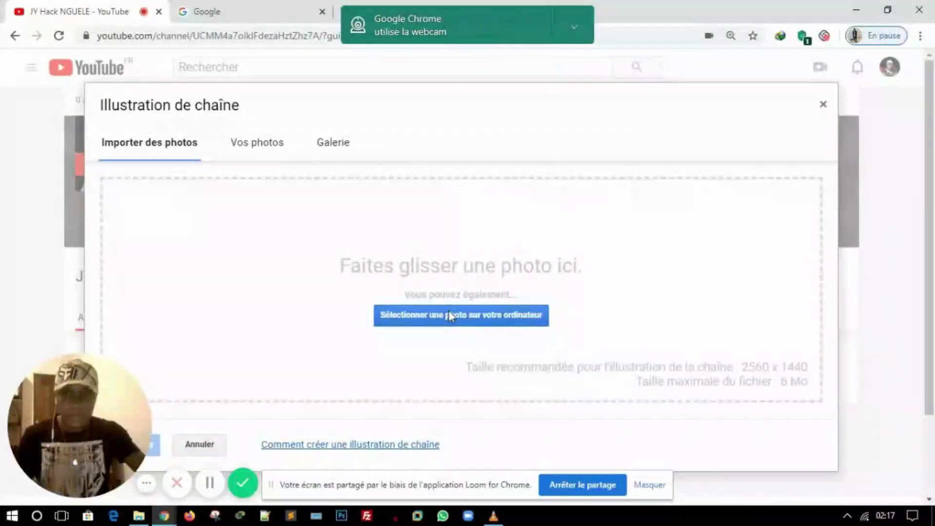
{"action": "left_click", "coordinate": [448, 312]}
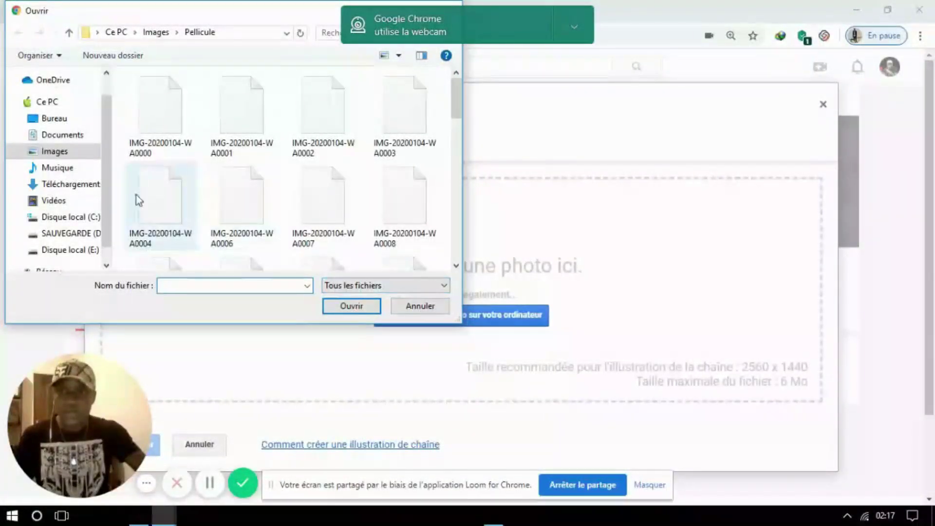
{"action": "left_click", "coordinate": [54, 118]}
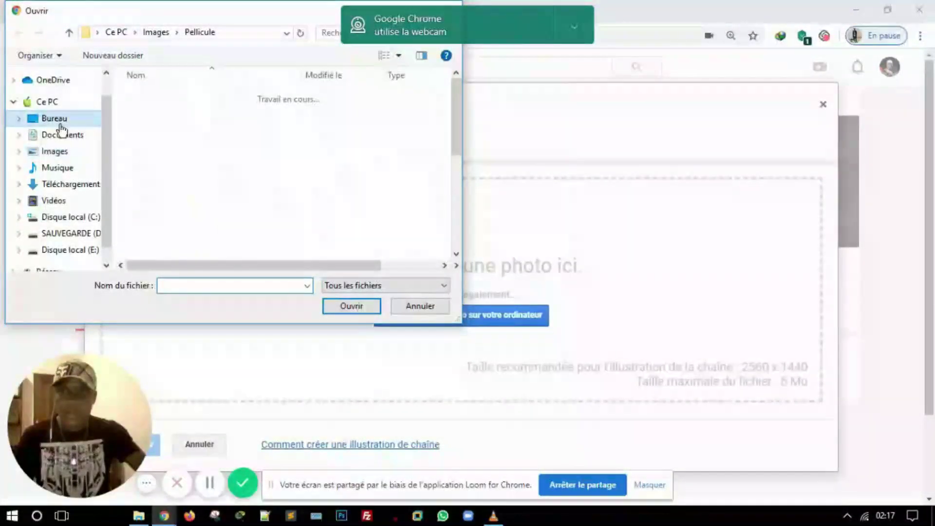
{"action": "double_click", "coordinate": [188, 200]}
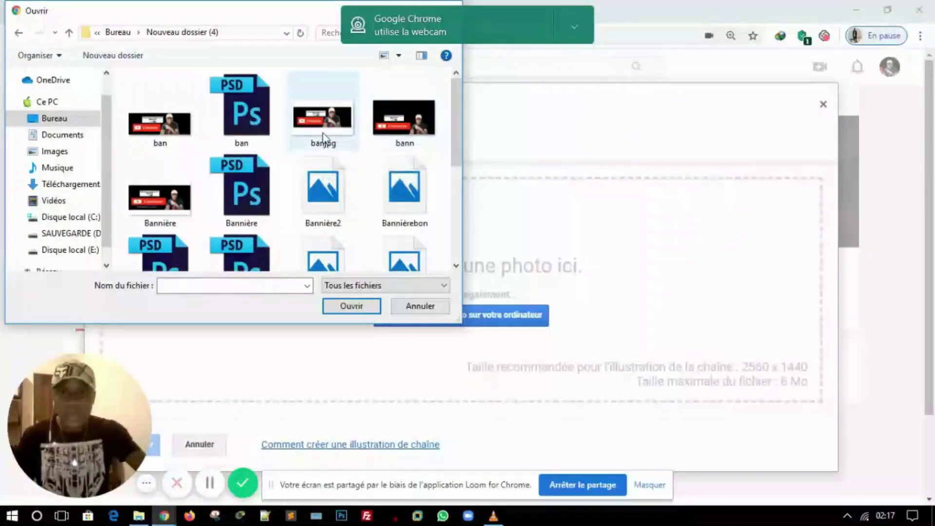
{"action": "left_click", "coordinate": [323, 138]}
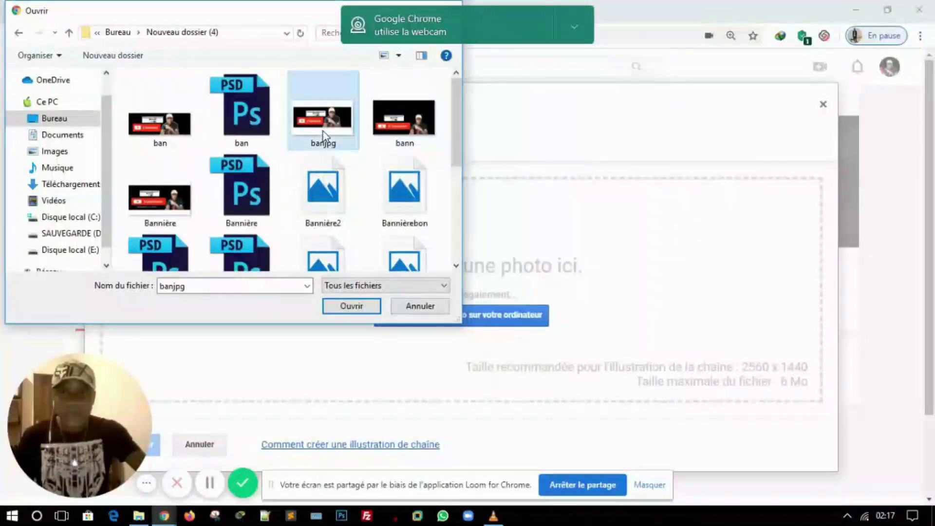
{"action": "left_click", "coordinate": [349, 308]}
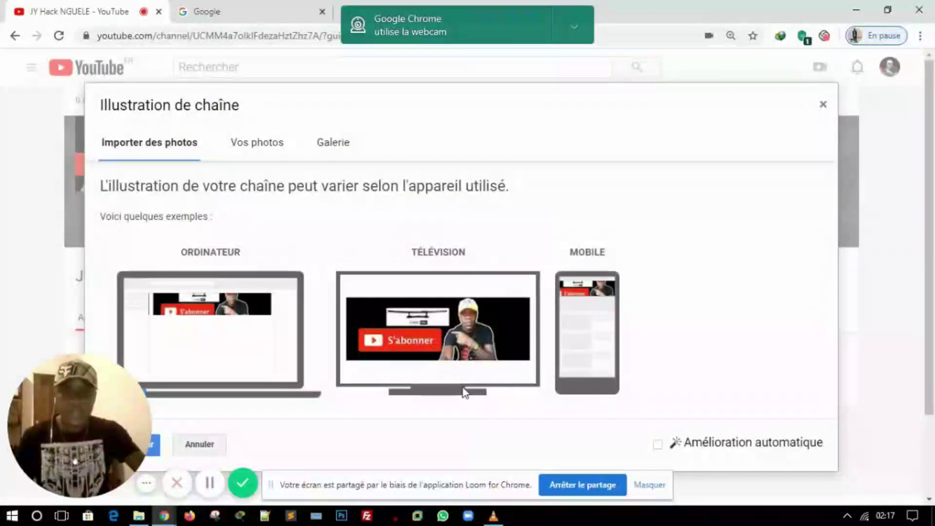
{"action": "left_click", "coordinate": [153, 453]}
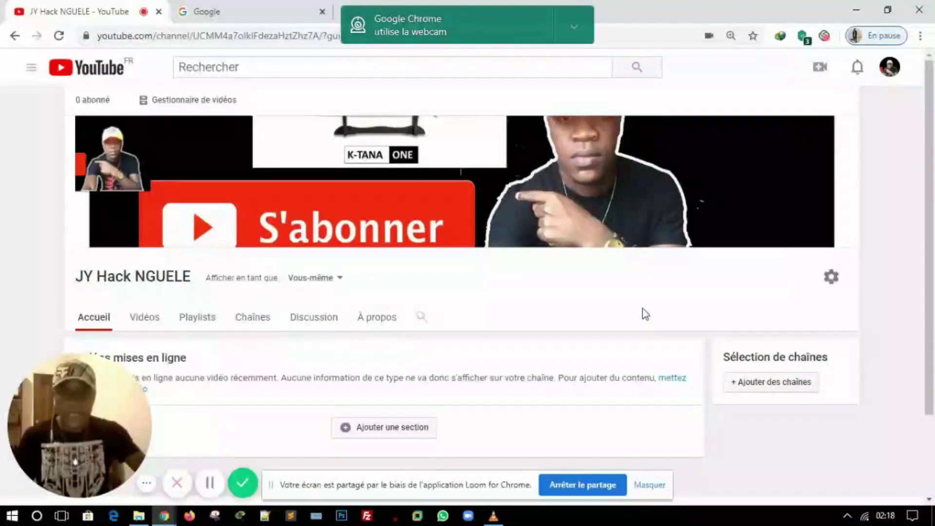
Open the channel's À propos section and close the unused Google page
{"action": "scroll", "coordinate": [584, 312], "scroll_direction": "down", "scroll_amount": 2}
{"action": "scroll", "coordinate": [522, 310], "scroll_direction": "down", "scroll_amount": 1}
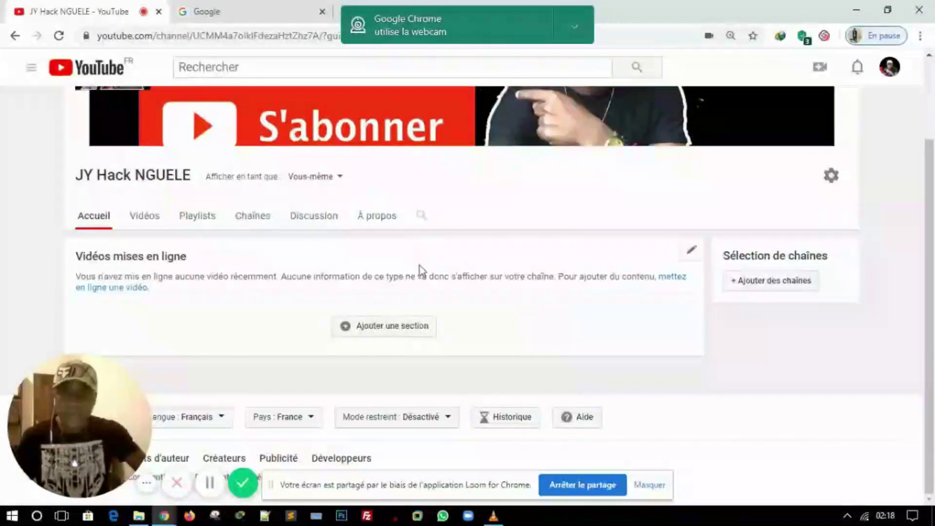
{"action": "left_click", "coordinate": [381, 228]}
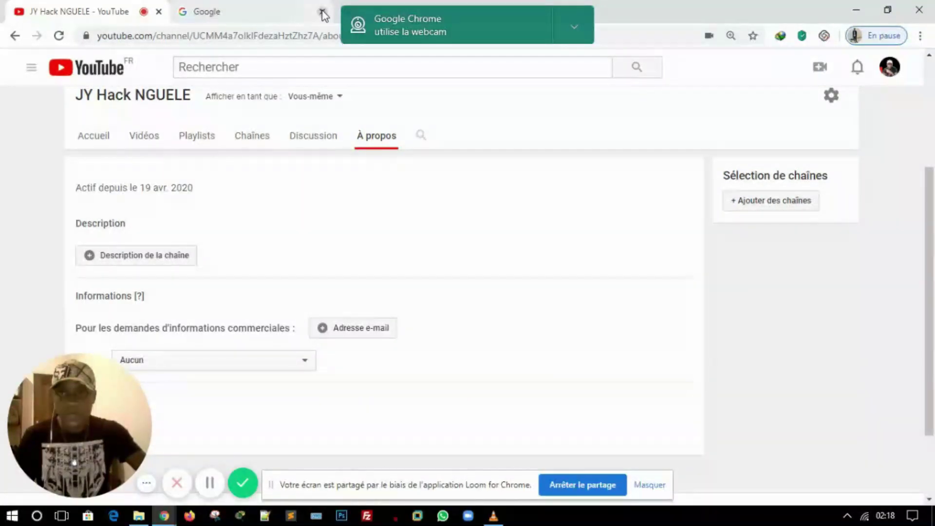
{"action": "middle_click", "coordinate": [299, 14]}
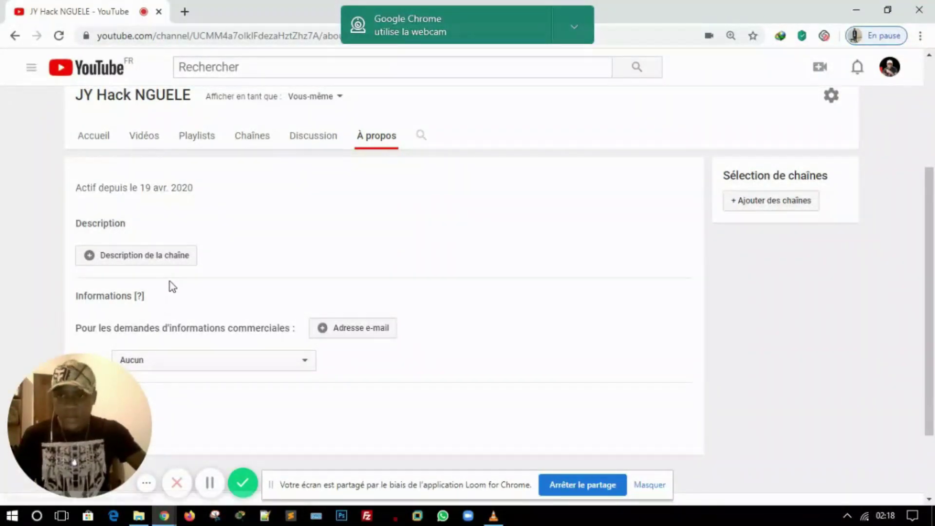
Add the channel description "Bonjour je vais vous apprendre toute les techniques pour réussir dans le E-commerce!!!!" and save it
{"action": "left_click", "coordinate": [190, 261]}
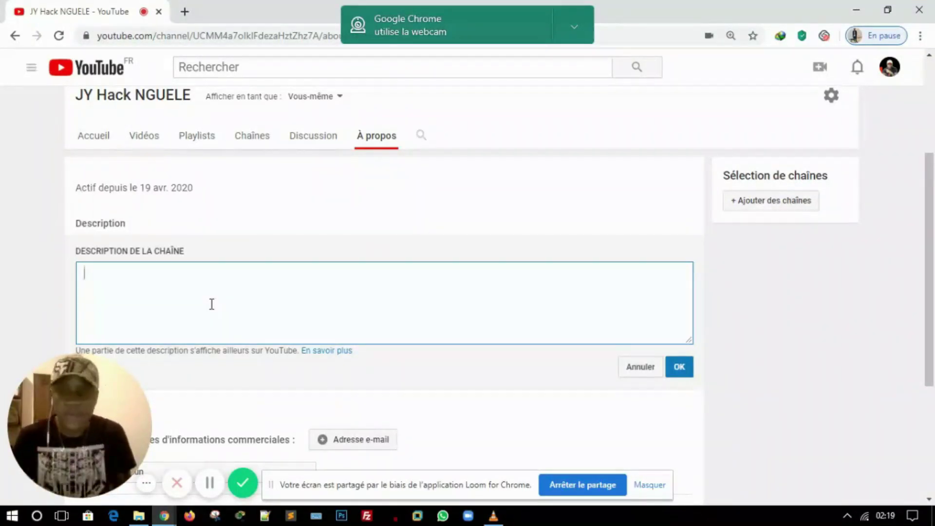
{"action": "type", "text": "Bonjour je s"}
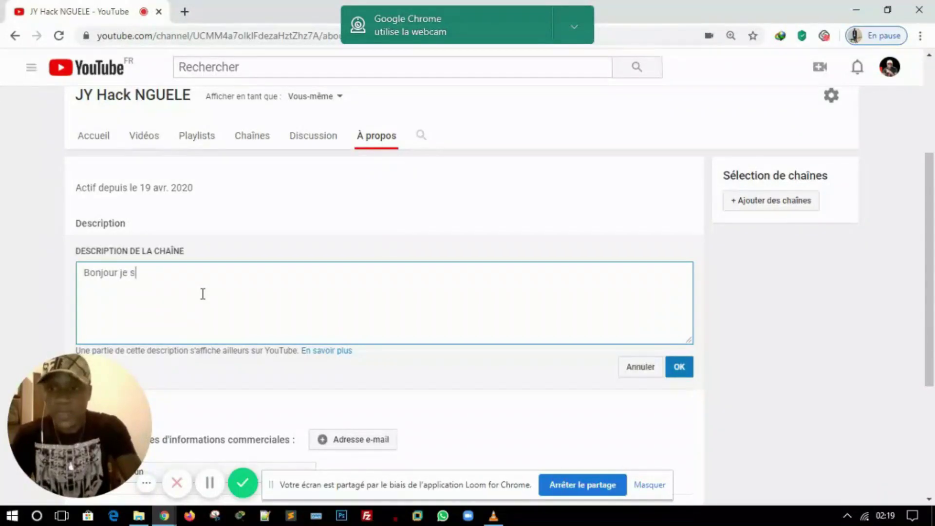
{"action": "type", "text": "ais vous "}
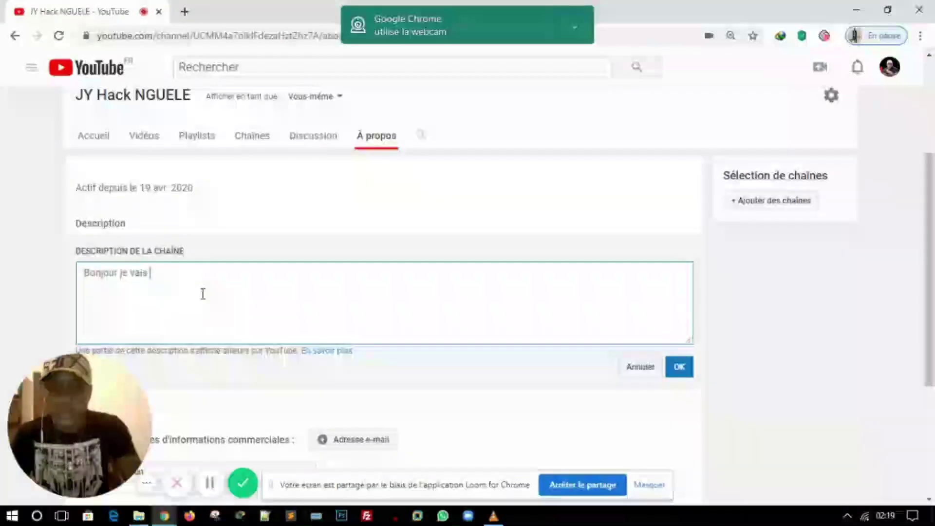
{"action": "type", "text": "apprendre toute les"}
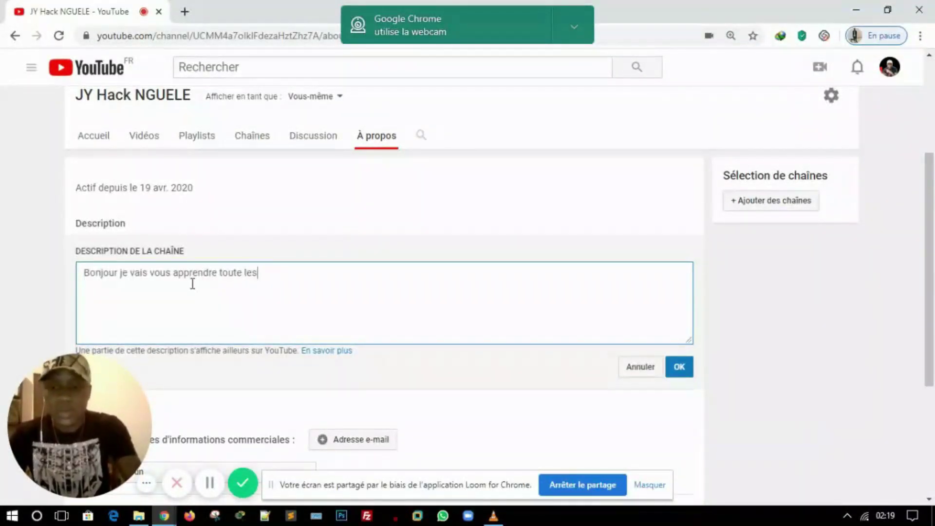
{"action": "type", "text": " techniques pour réussir dans le E-com"}
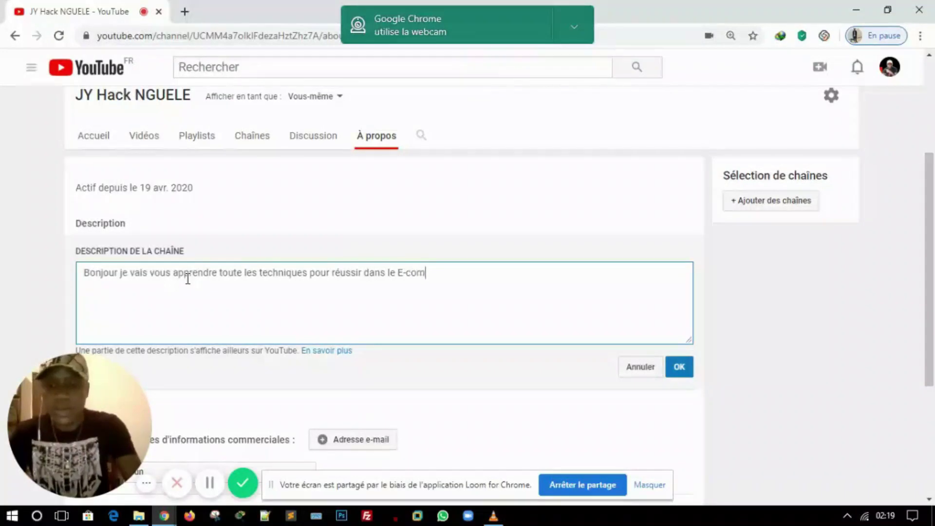
{"action": "type", "text": "ce!!!!"}
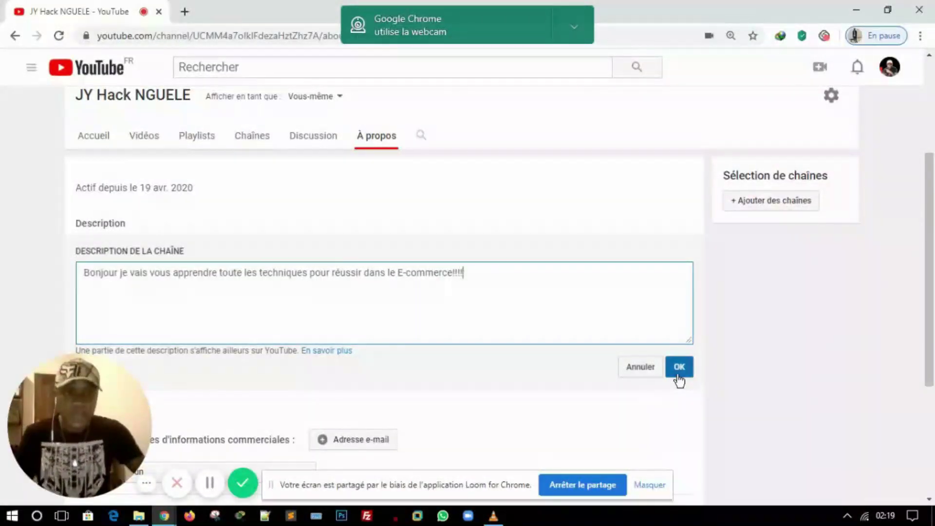
{"action": "left_click", "coordinate": [673, 374]}
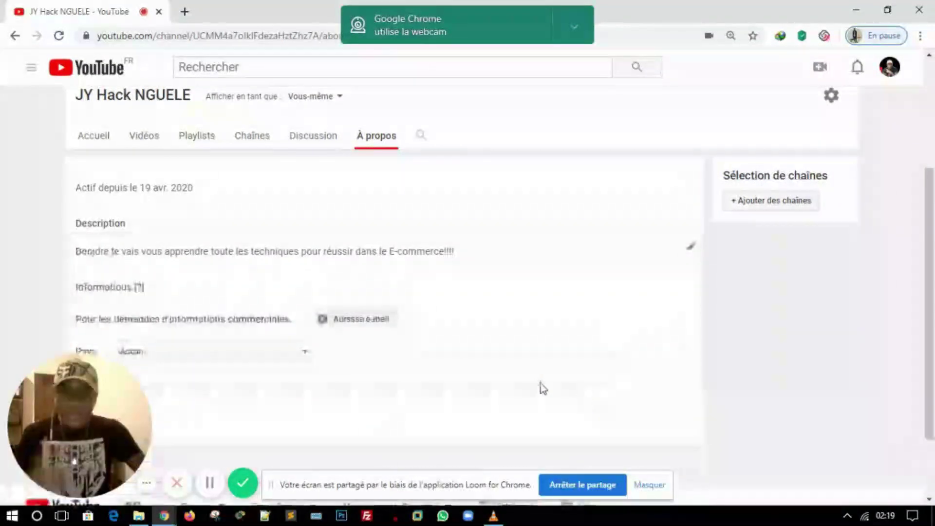
Set the channel's country to France in the À propos information
{"action": "scroll", "coordinate": [487, 375], "scroll_direction": "down", "scroll_amount": 2}
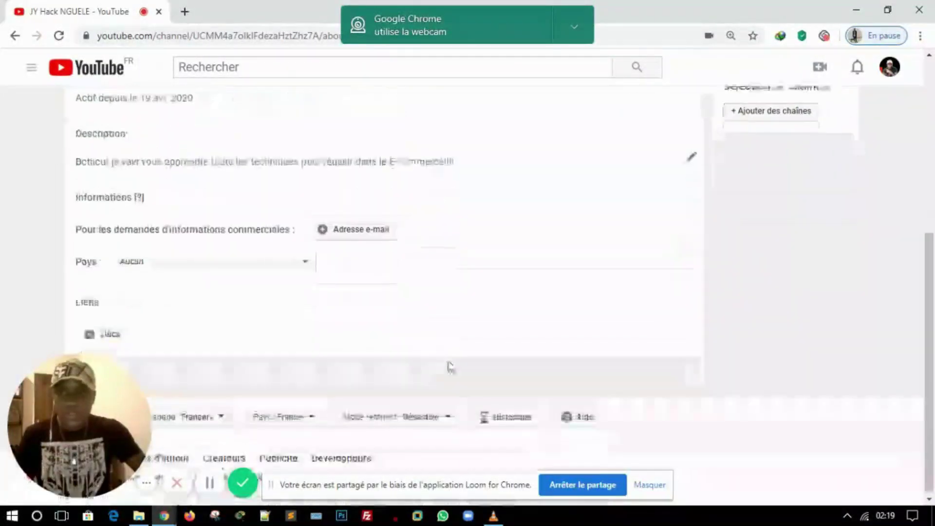
{"action": "left_click", "coordinate": [306, 262]}
{"action": "scroll", "coordinate": [301, 235], "scroll_direction": "down", "scroll_amount": 6}
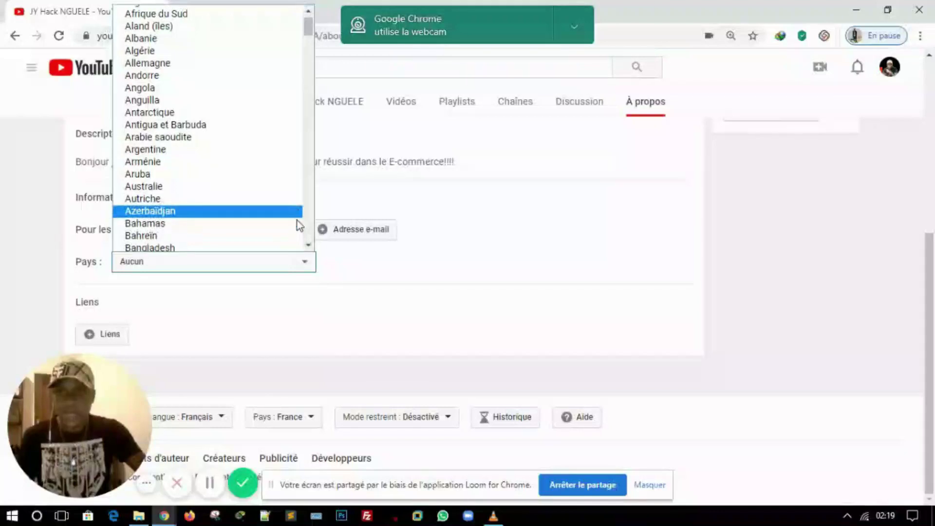
{"action": "scroll", "coordinate": [295, 225], "scroll_direction": "down", "scroll_amount": 20}
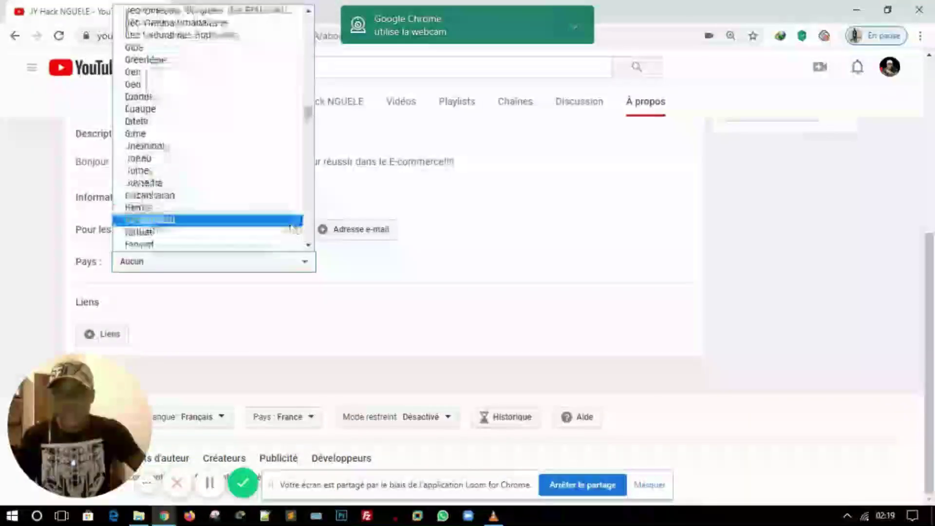
{"action": "scroll", "coordinate": [289, 223], "scroll_direction": "up", "scroll_amount": 20}
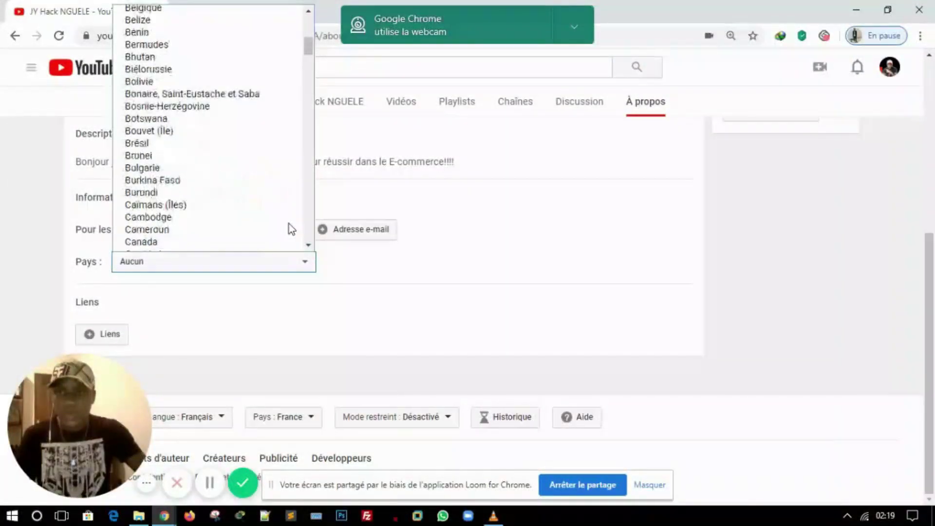
{"action": "scroll", "coordinate": [253, 203], "scroll_direction": "down", "scroll_amount": 8}
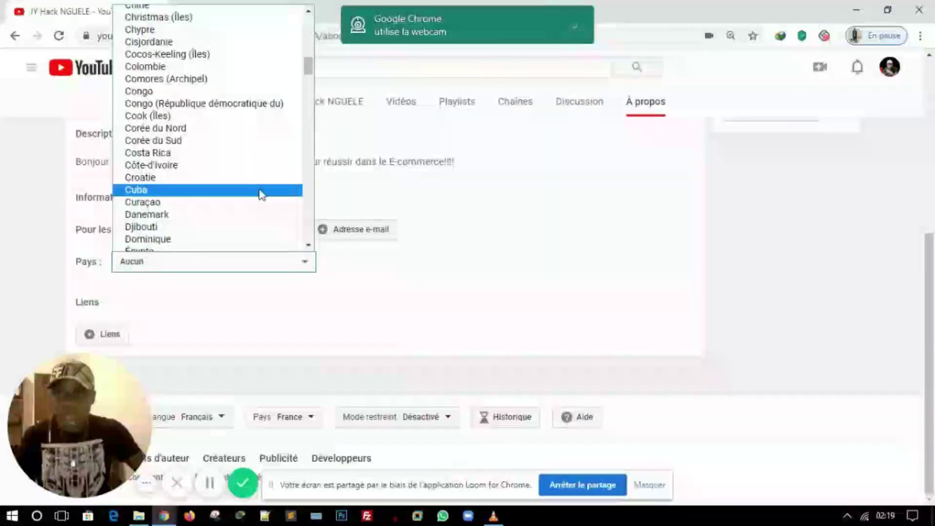
{"action": "scroll", "coordinate": [260, 190], "scroll_direction": "down", "scroll_amount": 10}
{"action": "scroll", "coordinate": [256, 173], "scroll_direction": "up", "scroll_amount": 8}
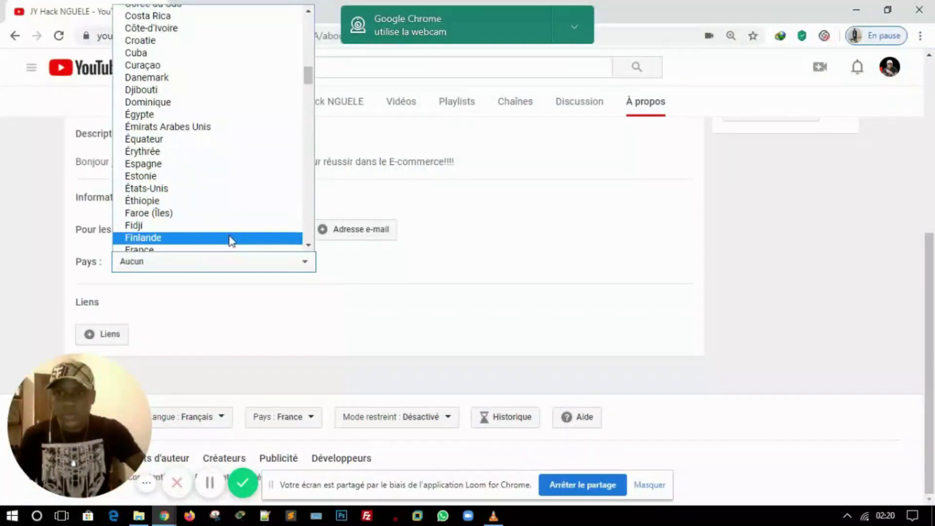
{"action": "left_click", "coordinate": [231, 248]}
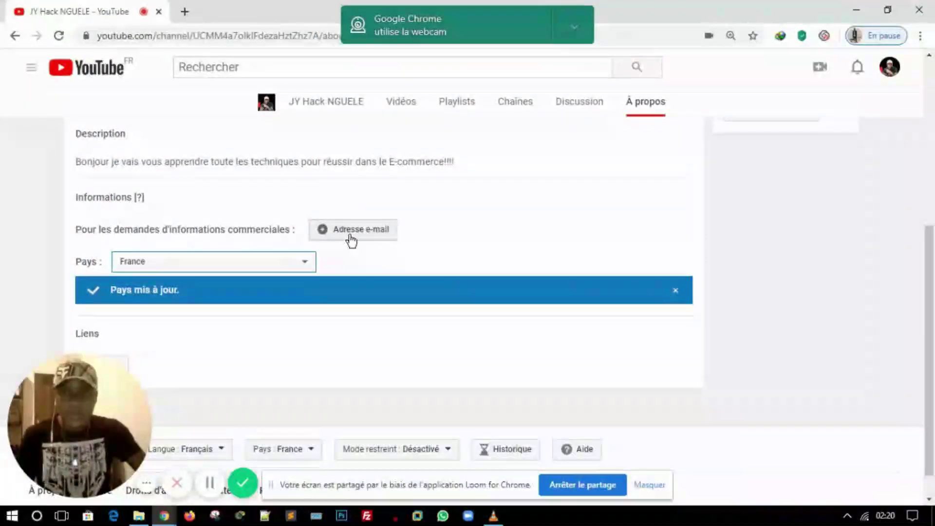
Open the channel's Liens editor and confirm it without adding any link
{"action": "scroll", "coordinate": [486, 236], "scroll_direction": "down", "scroll_amount": 1}
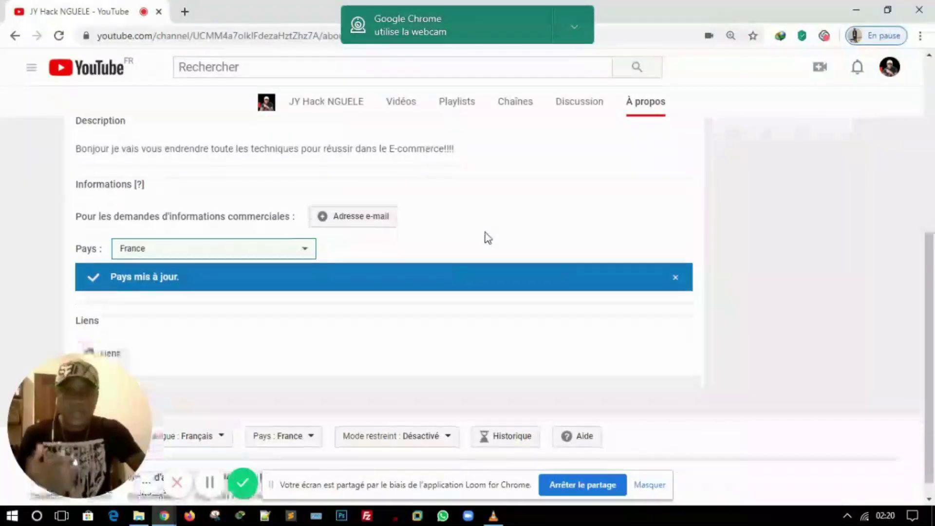
{"action": "left_click", "coordinate": [106, 336]}
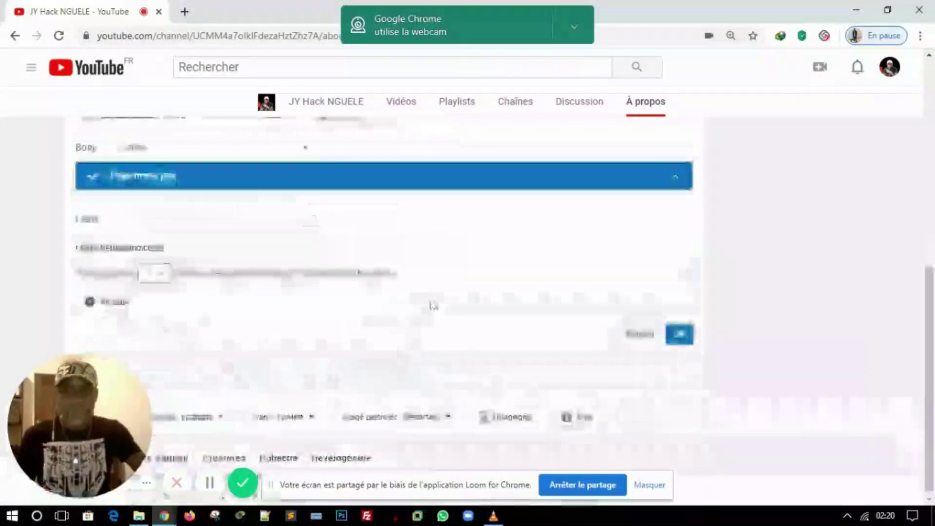
{"action": "left_click", "coordinate": [679, 334]}
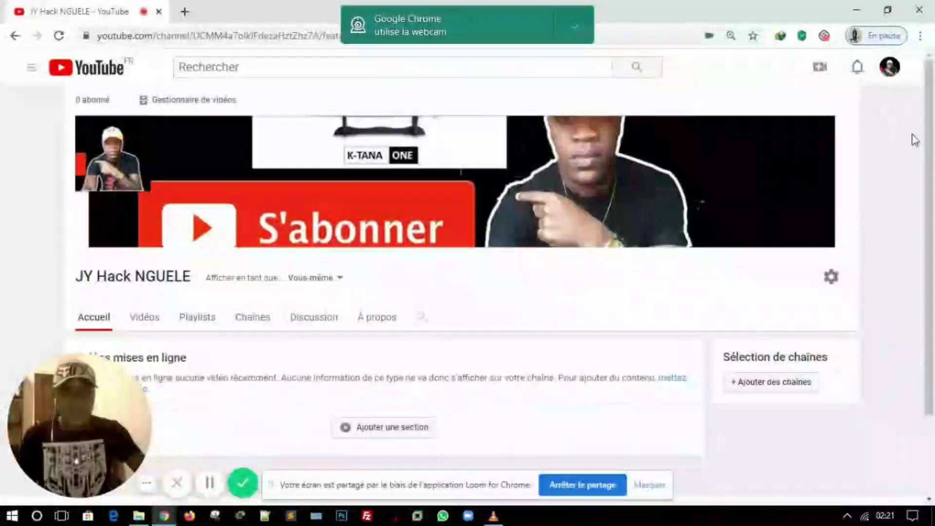
Start a video upload to reach YouTube Studio, dismiss the Studio introduction and close the upload window without choosing a file
{"action": "left_click", "coordinate": [821, 74]}
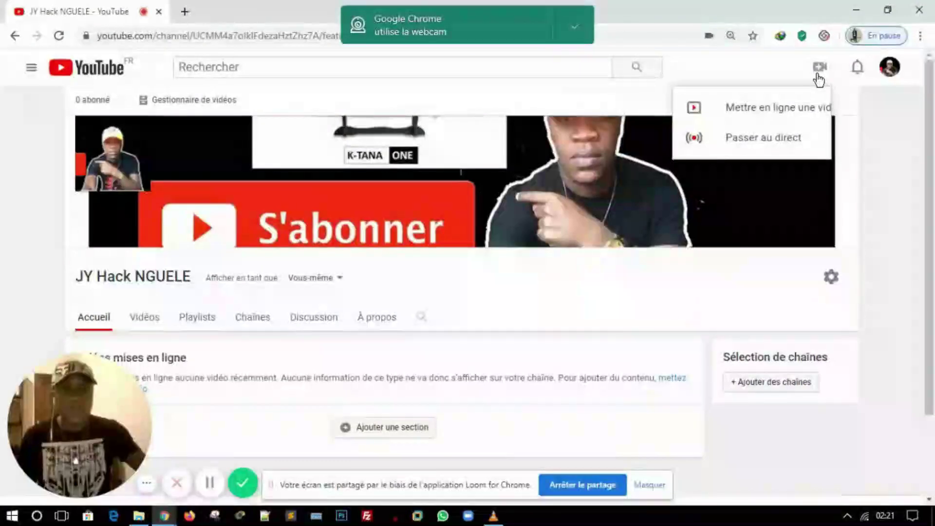
{"action": "left_click", "coordinate": [789, 111]}
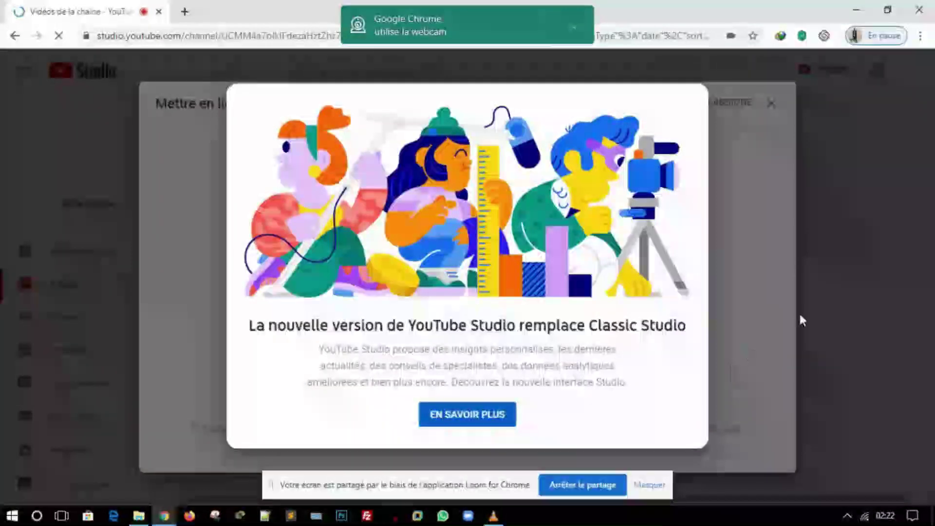
{"action": "left_click", "coordinate": [782, 308]}
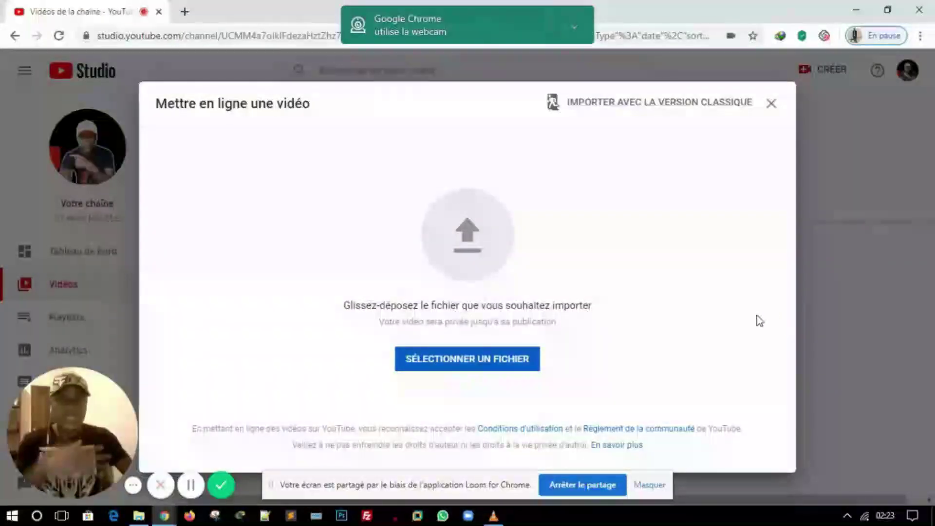
{"action": "left_click", "coordinate": [771, 105]}
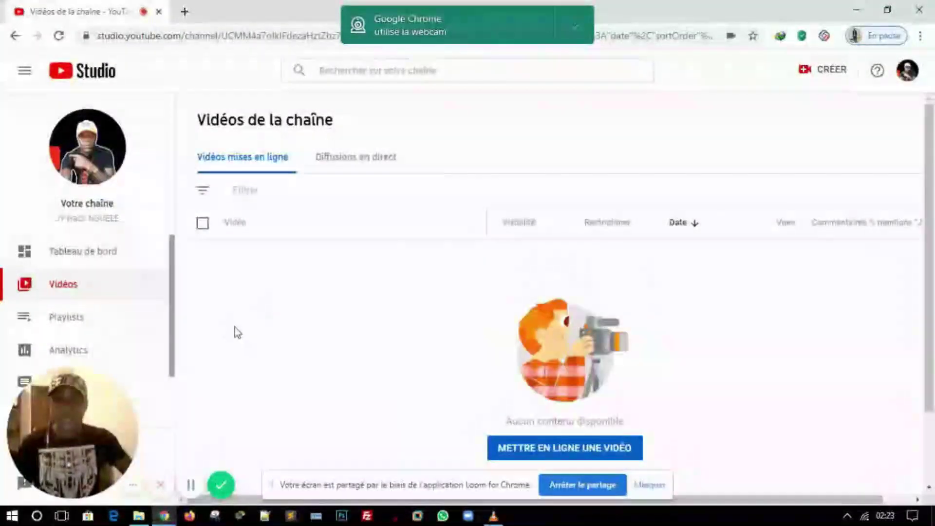
Open the channel's Monétisation page, dismiss the team pop-up and request a notification when the channel becomes eligible
{"action": "scroll", "coordinate": [236, 326], "scroll_direction": "down", "scroll_amount": 1}
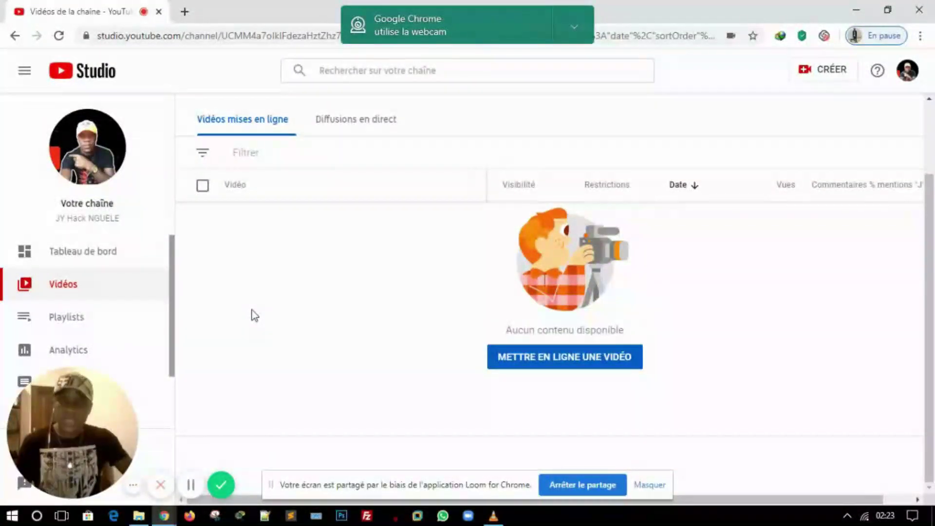
{"action": "scroll", "coordinate": [100, 333], "scroll_direction": "down", "scroll_amount": 2}
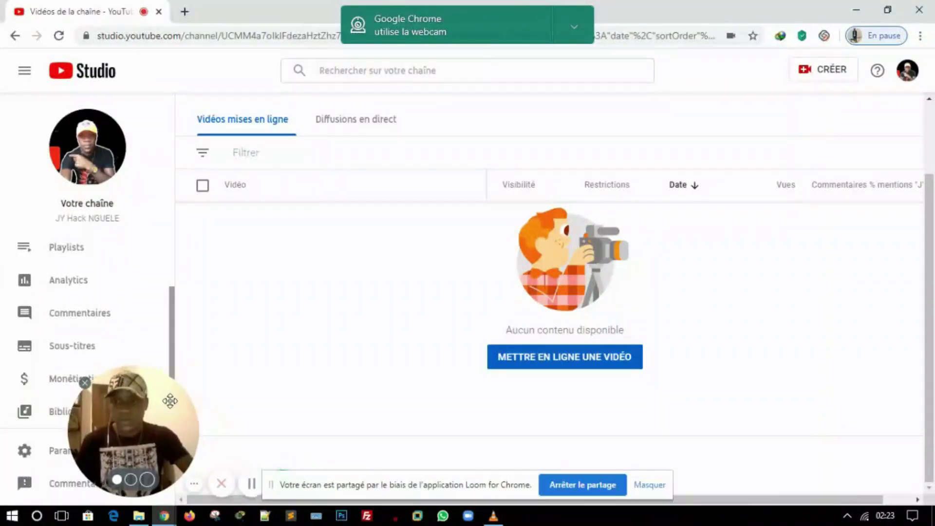
{"action": "left_click", "coordinate": [86, 381]}
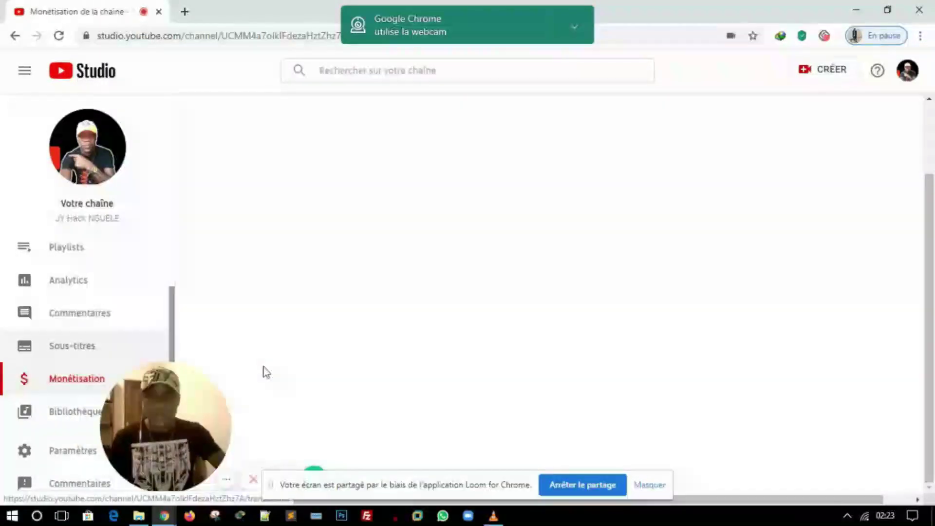
{"action": "scroll", "coordinate": [445, 360], "scroll_direction": "down", "scroll_amount": 1}
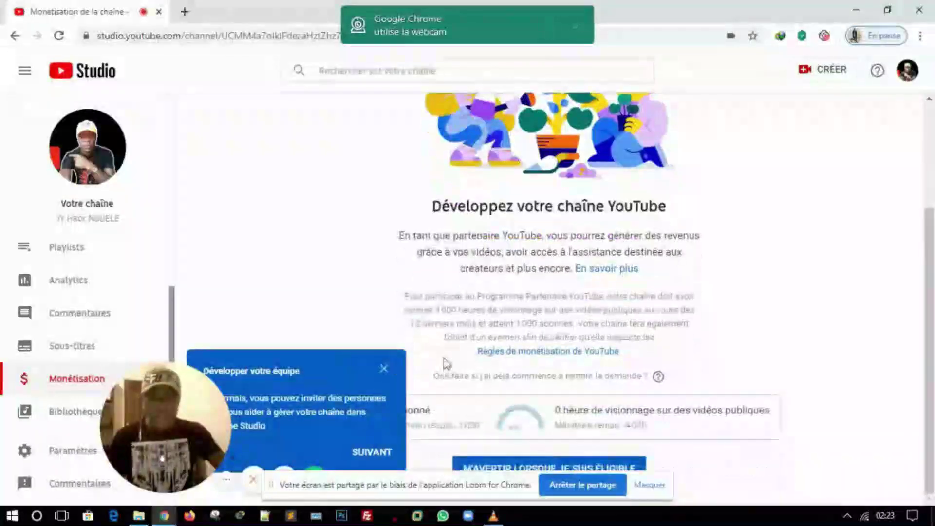
{"action": "left_click", "coordinate": [384, 369]}
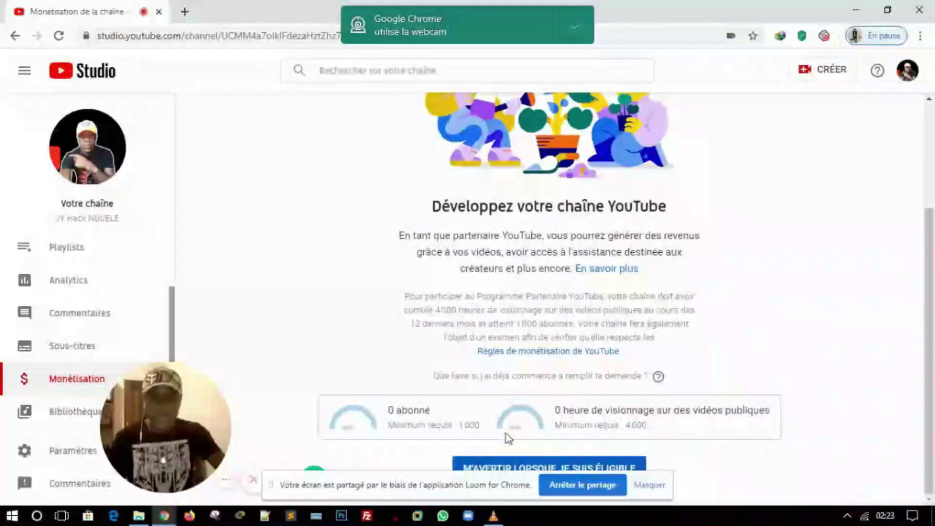
{"action": "left_click", "coordinate": [486, 468]}
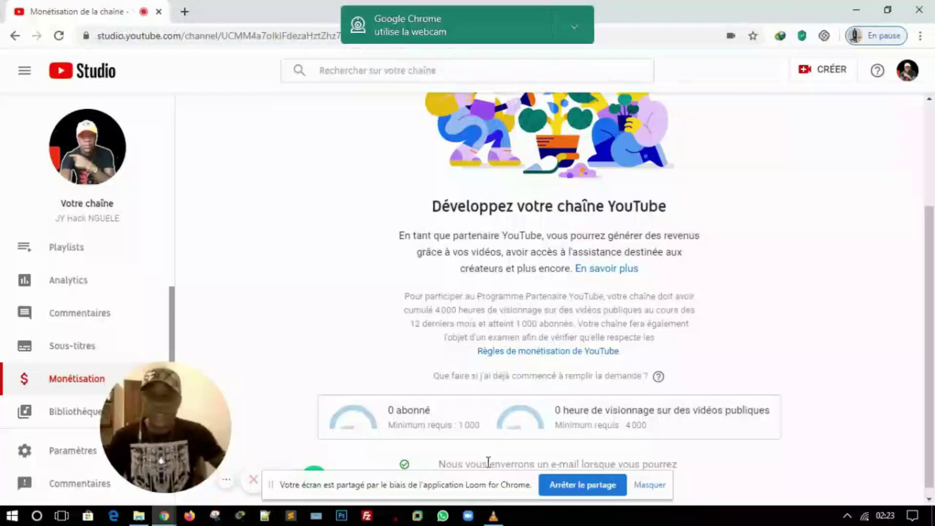
Open the Studio settings and set the default currency to EUR — euro
{"action": "mouse_move", "coordinate": [175, 443]}
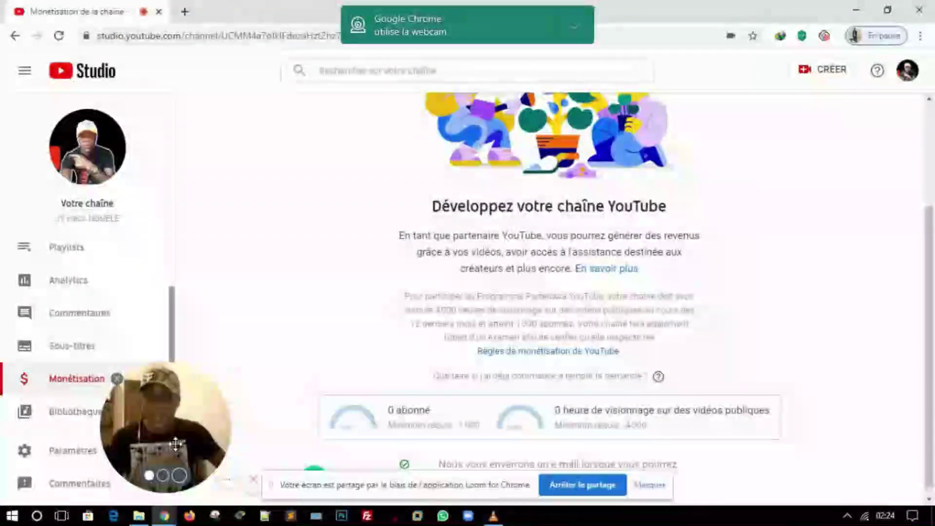
{"action": "left_click", "coordinate": [74, 453]}
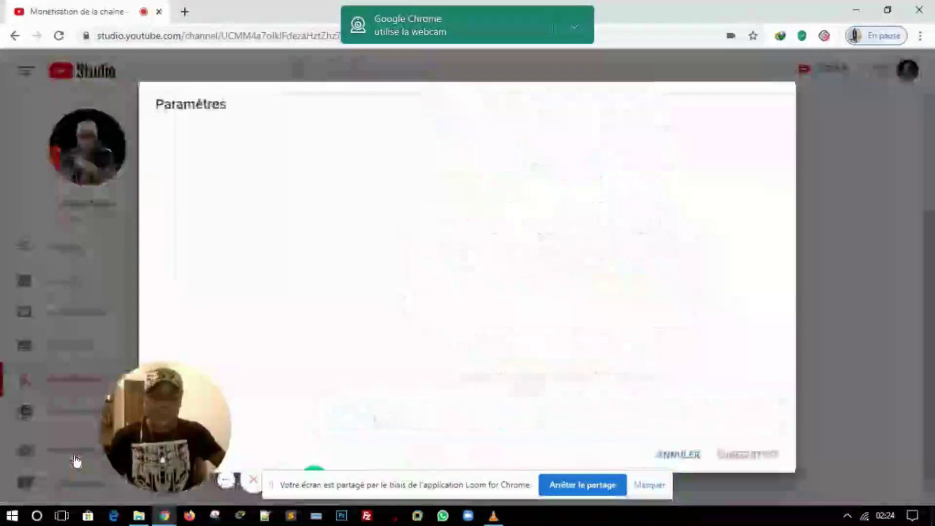
{"action": "mouse_move", "coordinate": [160, 429]}
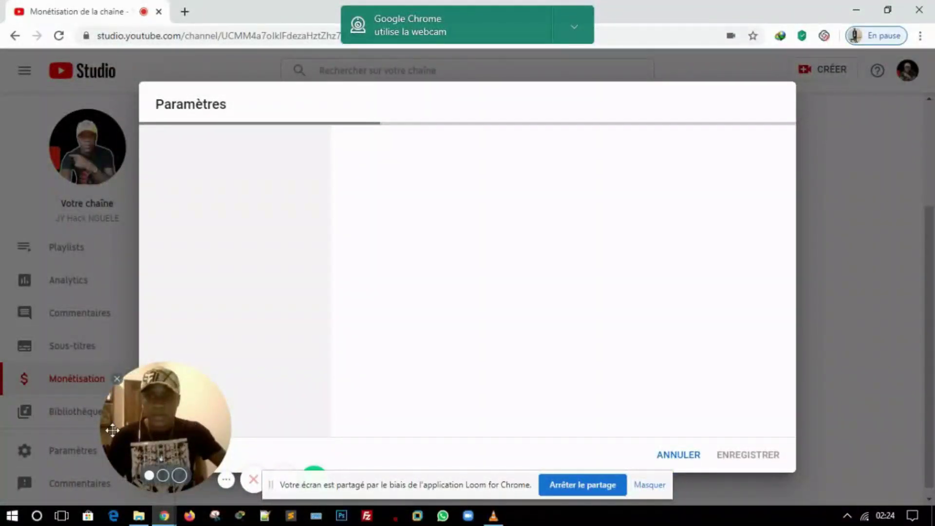
{"action": "left_click_drag", "start_coordinate": [161, 428], "coordinate": [79, 432]}
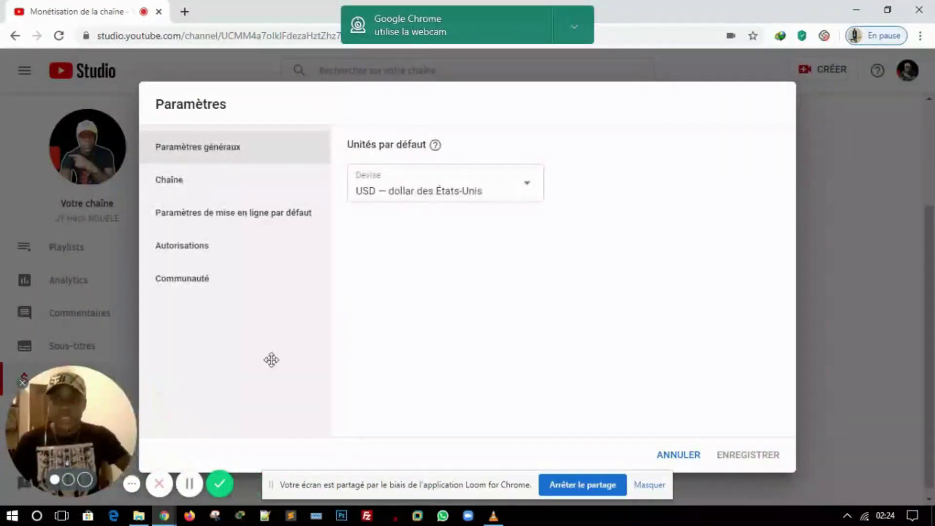
{"action": "left_click", "coordinate": [528, 189]}
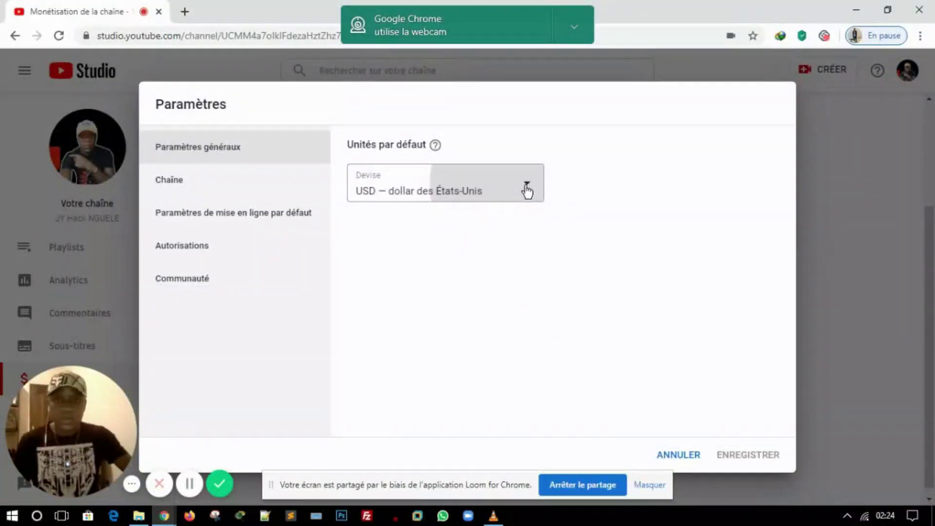
{"action": "left_click", "coordinate": [527, 190]}
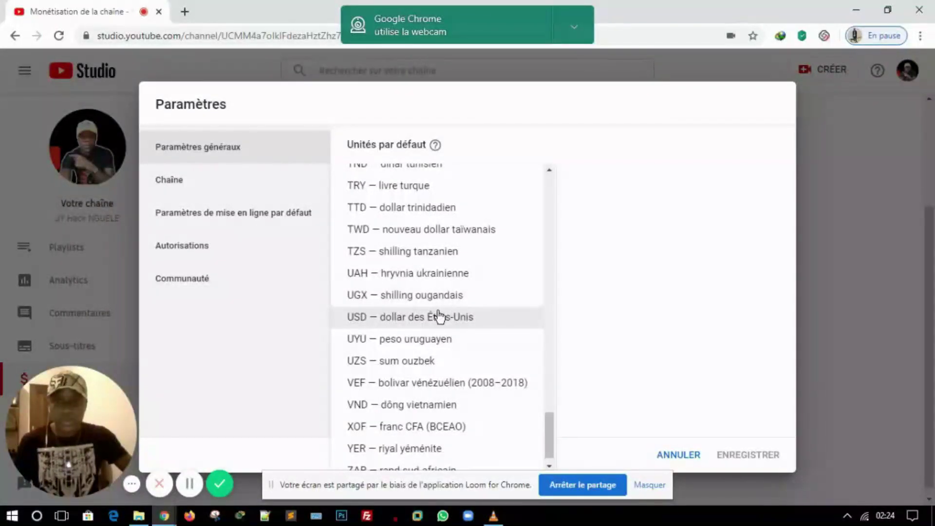
{"action": "scroll", "coordinate": [440, 316], "scroll_direction": "up", "scroll_amount": 20}
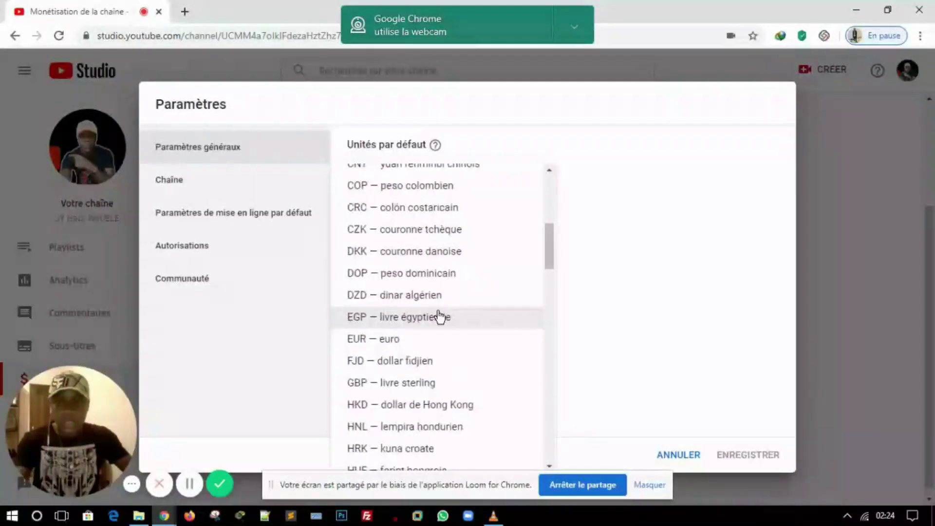
{"action": "left_click", "coordinate": [393, 340]}
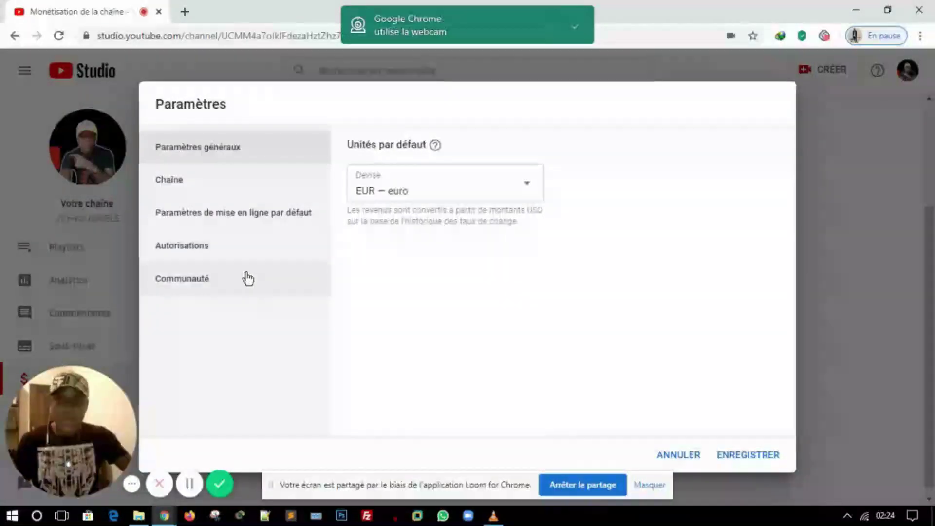
Look through the Chaîne settings: general information, advanced audience options and the Branding video watermark
{"action": "left_click", "coordinate": [171, 184]}
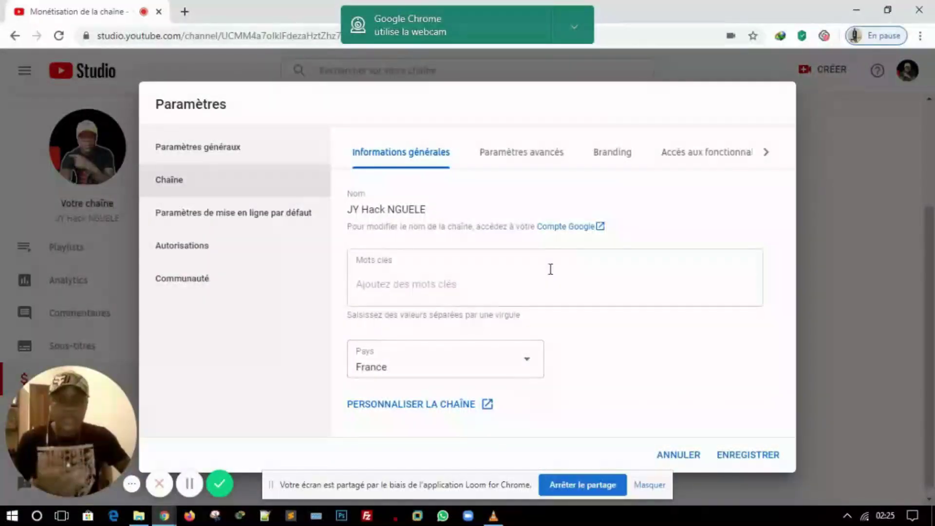
{"action": "left_click", "coordinate": [521, 155]}
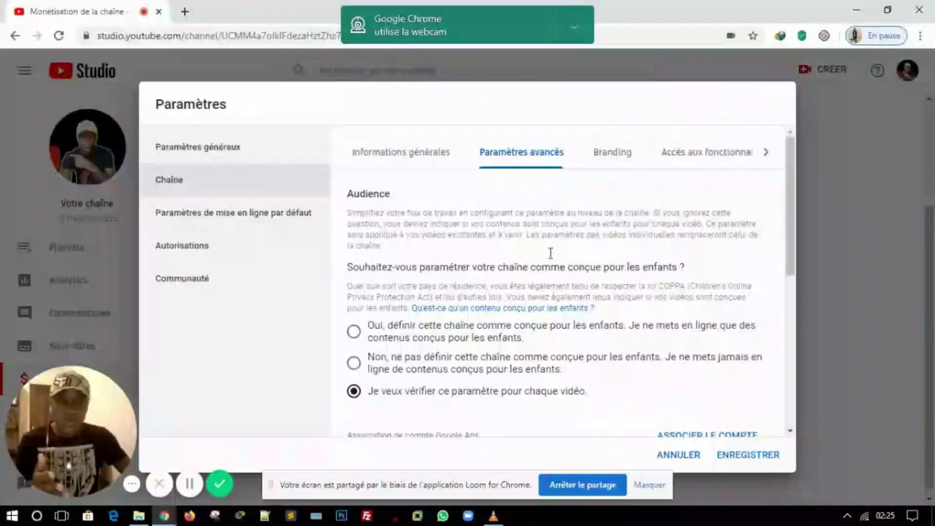
{"action": "left_click", "coordinate": [609, 167]}
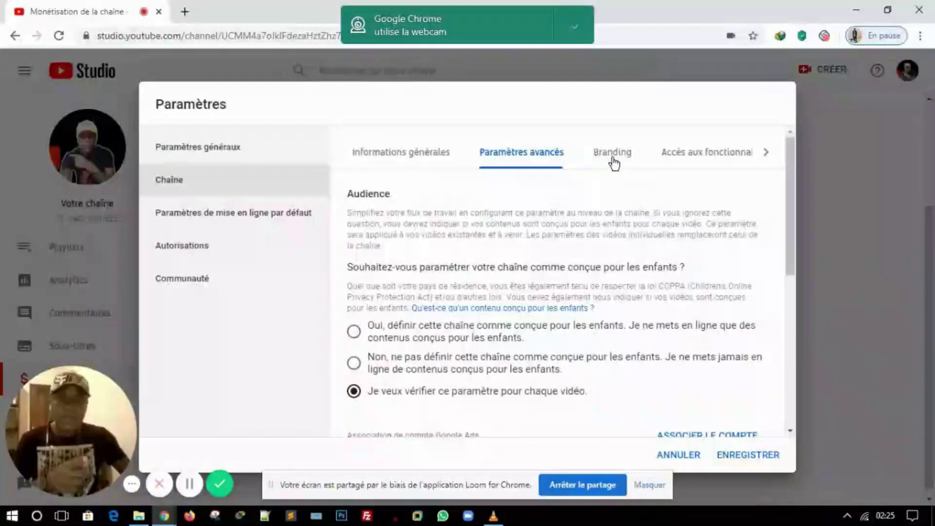
{"action": "left_click", "coordinate": [614, 162]}
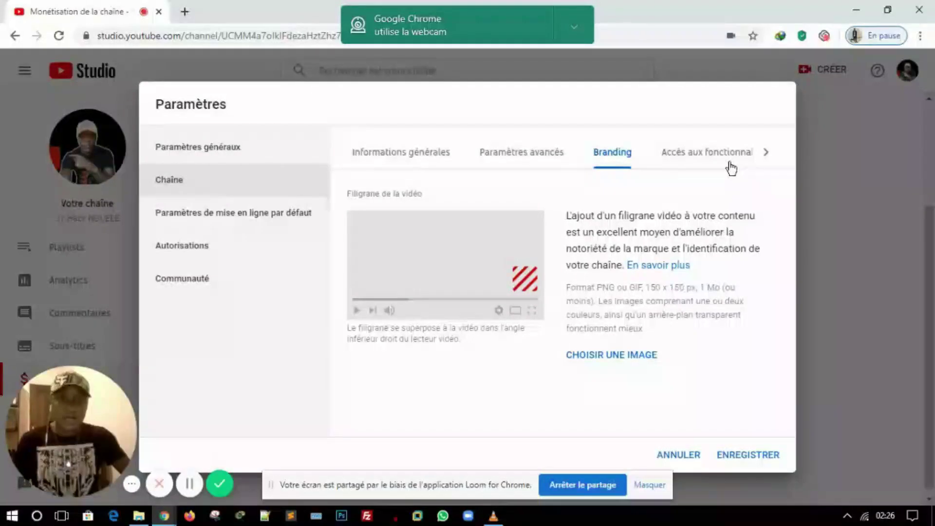
Open the default video upload settings and look at the title and description fields
{"action": "left_click", "coordinate": [200, 217]}
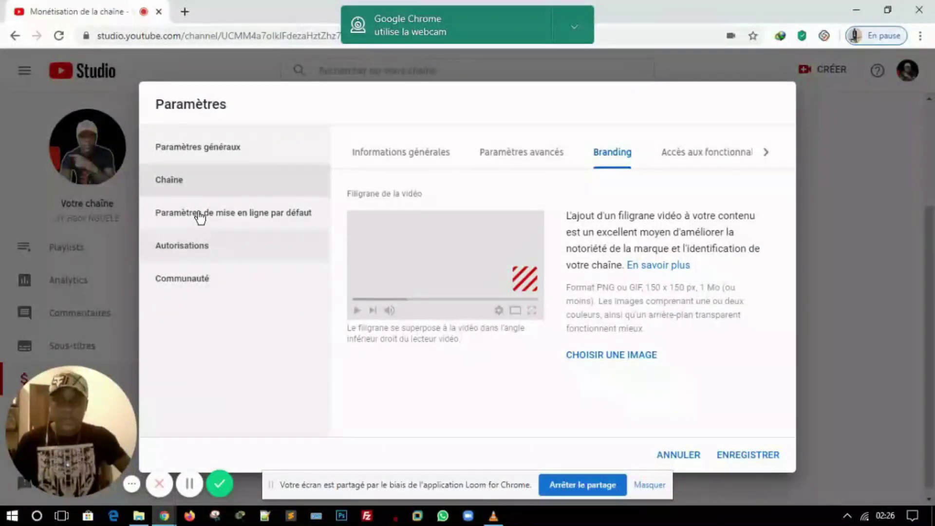
{"action": "left_click", "coordinate": [200, 218]}
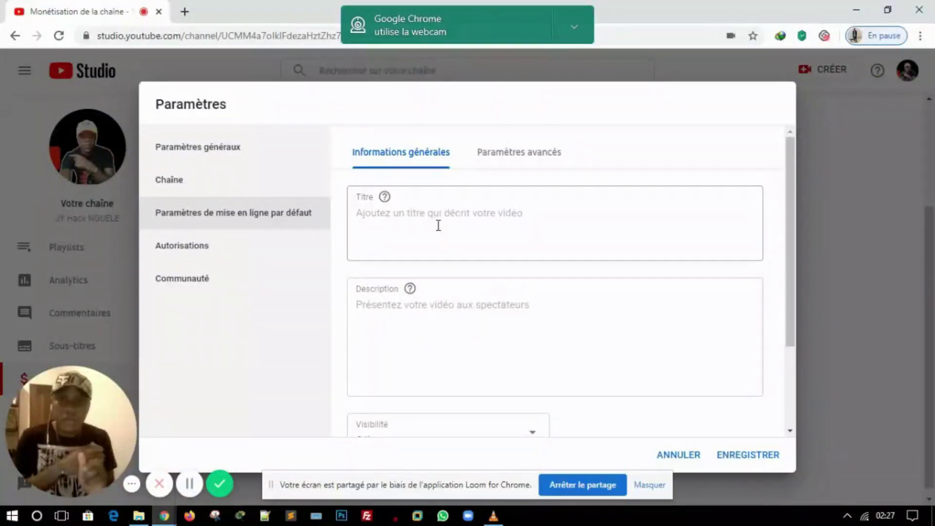
{"action": "left_click", "coordinate": [441, 312]}
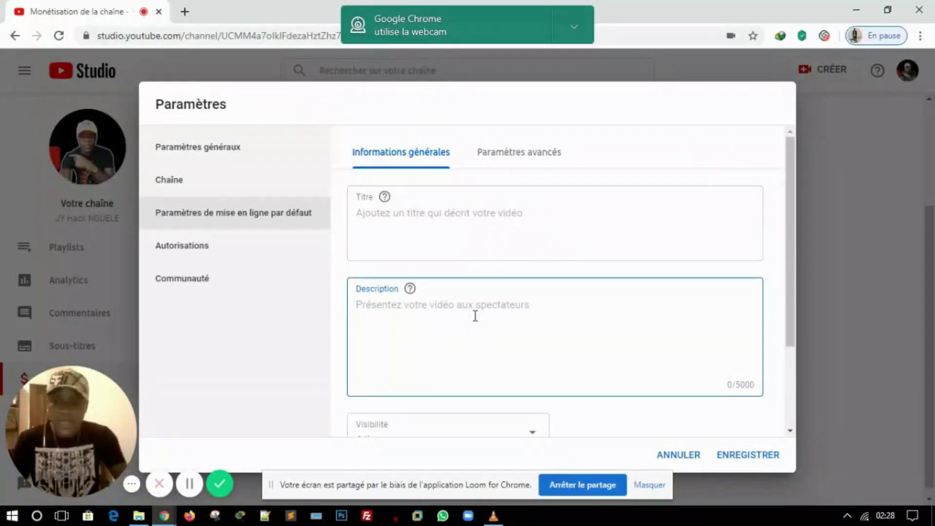
Set the default description to "Bonjour je vais ici vous donner les 07 secrets qu'on ne vous dit pas pour réussir dans le e-commerce"
{"action": "type", "text": "Bo"}
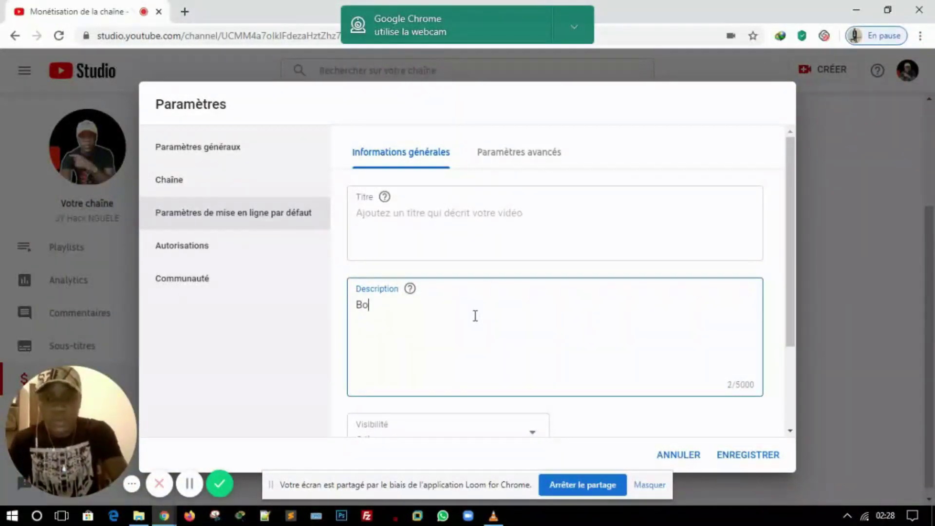
{"action": "type", "text": "njour "}
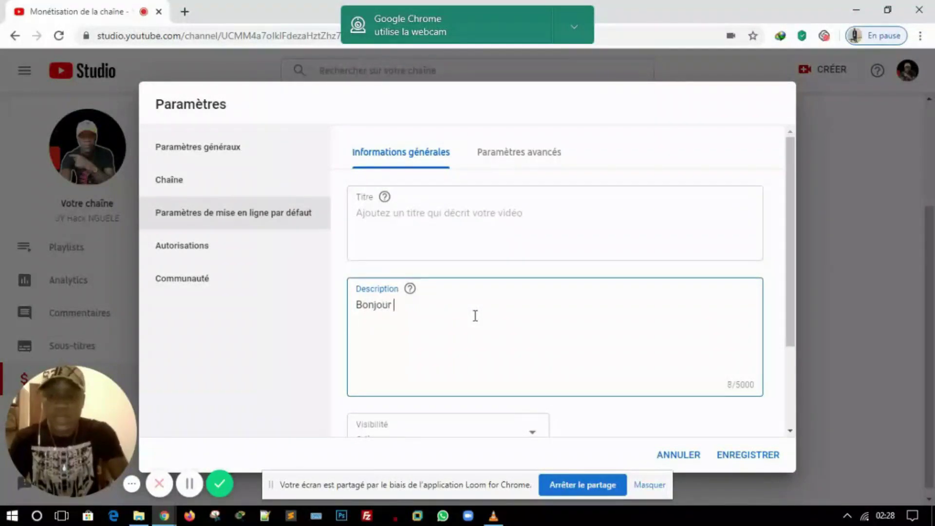
{"action": "type", "text": "je vais ici vous donner les 07"}
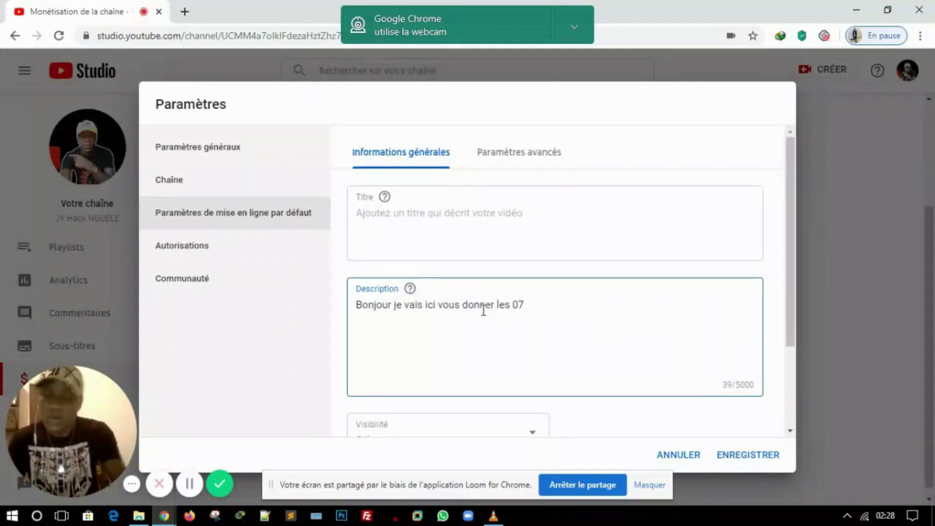
{"action": "type", "text": "secret"}
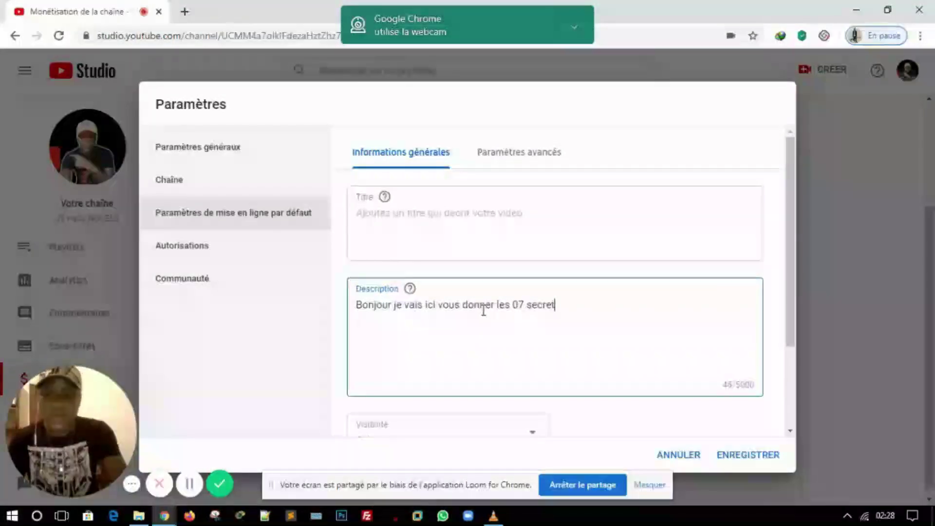
{"action": "type", "text": "s q"}
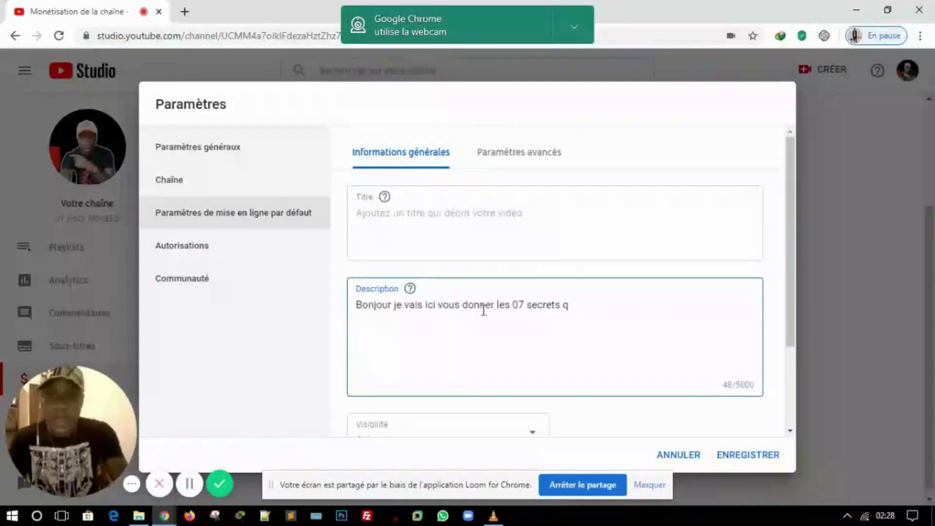
{"action": "type", "text": "u'on ne v"}
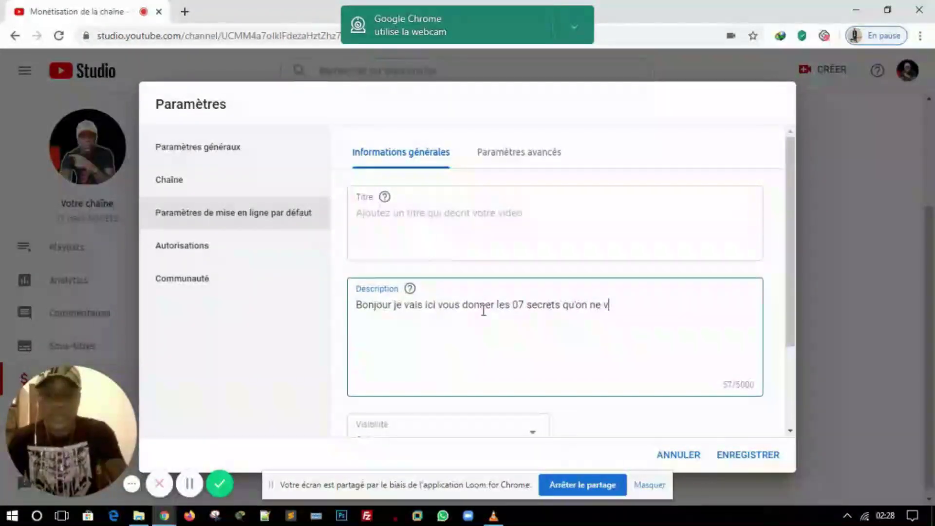
{"action": "type", "text": "ous dit "}
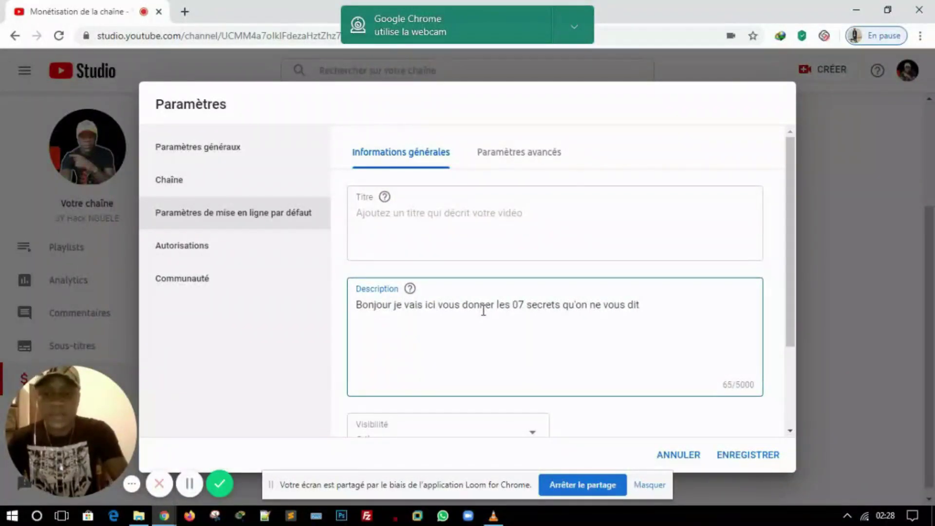
{"action": "type", "text": "pas pour réussir dans le "}
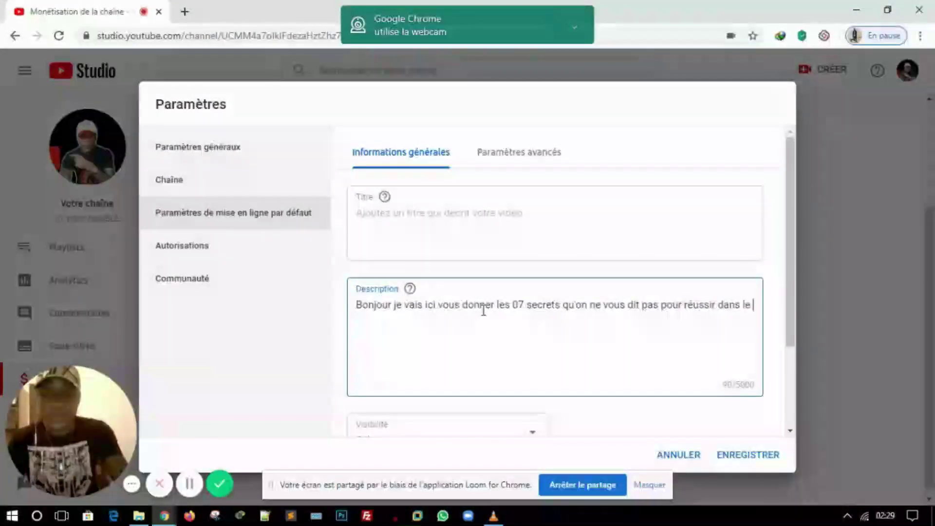
{"action": "type", "text": "e-commerce"}
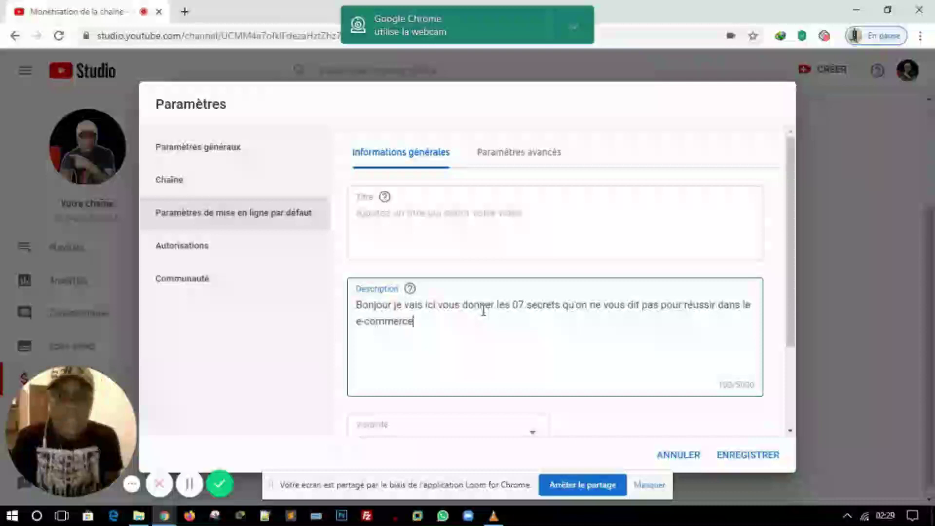
Add two numbered placeholder lines to the default description: "1--khflkjvbsjklvblsjlnfsw" and "2---lnjlnl"
{"action": "key", "text": "Return"}
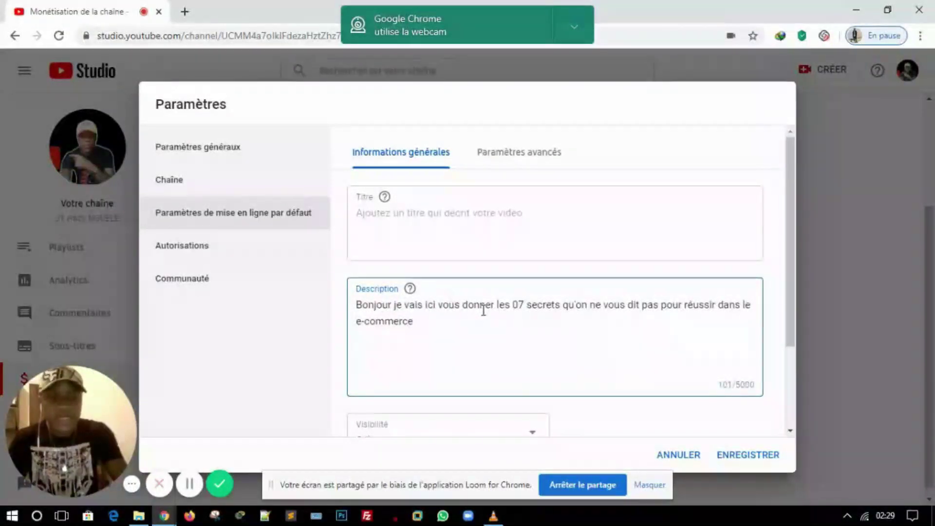
{"action": "type", "text": "1- "}
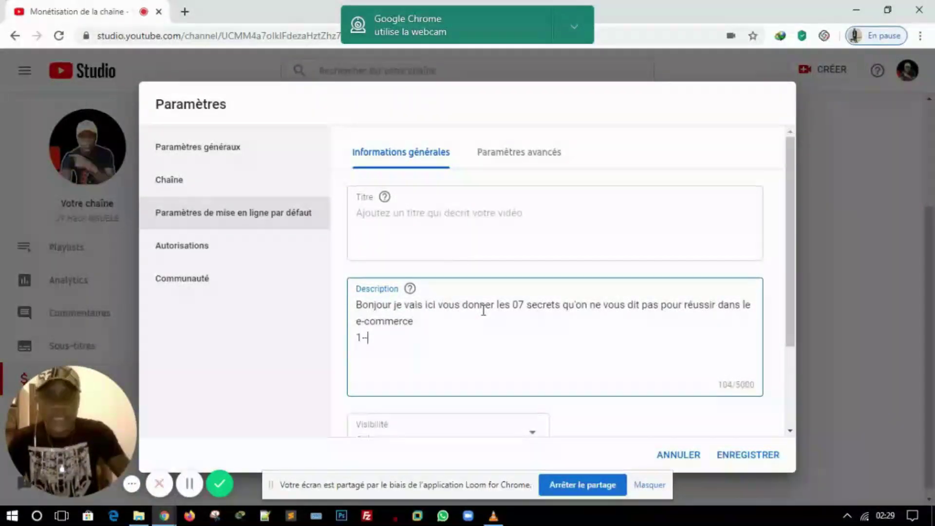
{"action": "type", "text": "kn"}
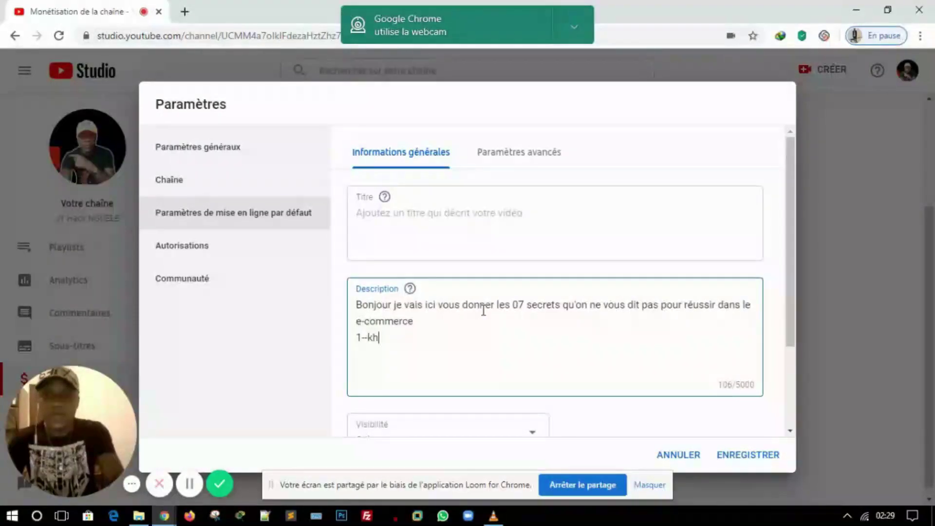
{"action": "type", "text": "flkjvbsjklvblsjlnfsw"}
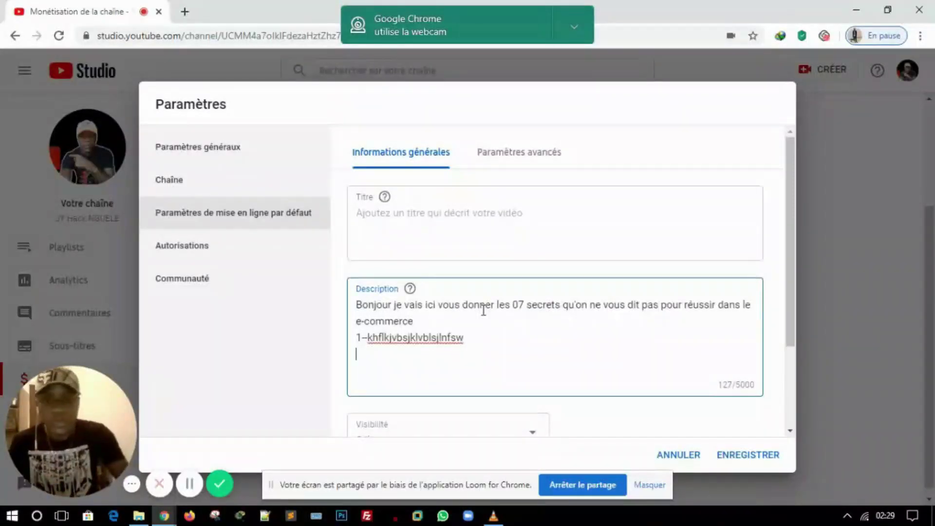
{"action": "type", "text": "2---lnjlnl"}
{"action": "key", "text": "Return"}
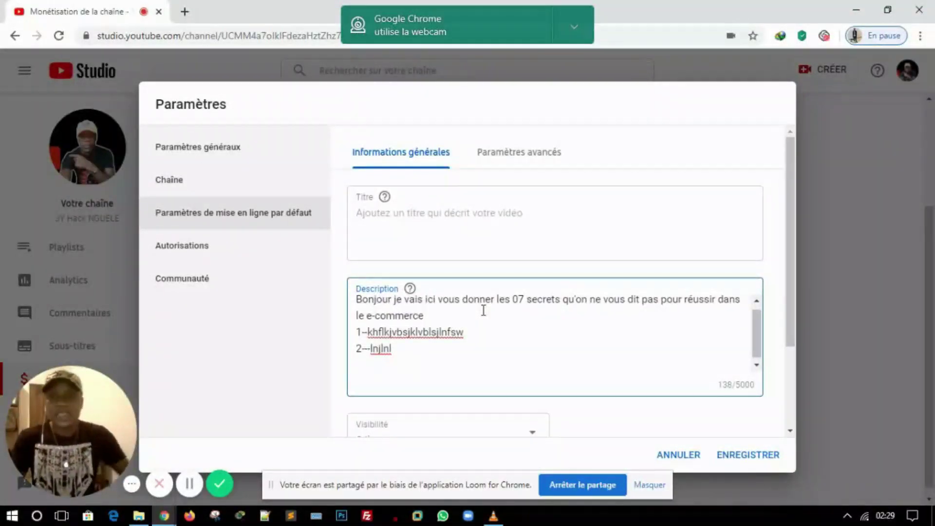
Review the Autorisations settings and the Communauté filters and comment defaults, then save the Studio settings
{"action": "left_click", "coordinate": [189, 256]}
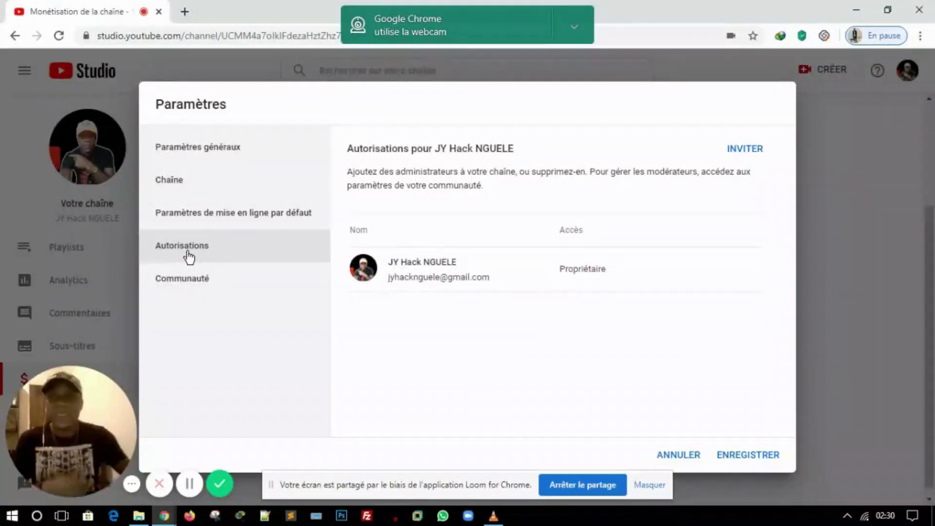
{"action": "left_click", "coordinate": [183, 283]}
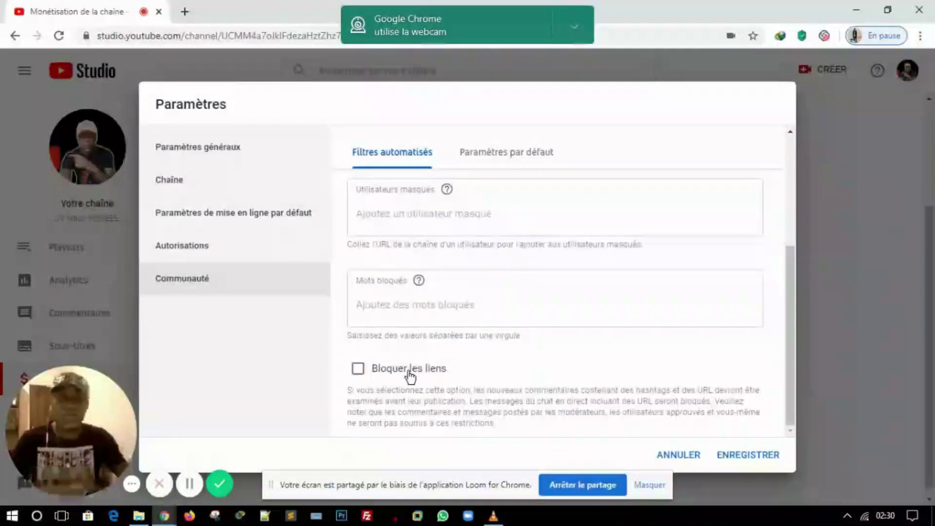
{"action": "scroll", "coordinate": [516, 340], "scroll_direction": "up", "scroll_amount": 3}
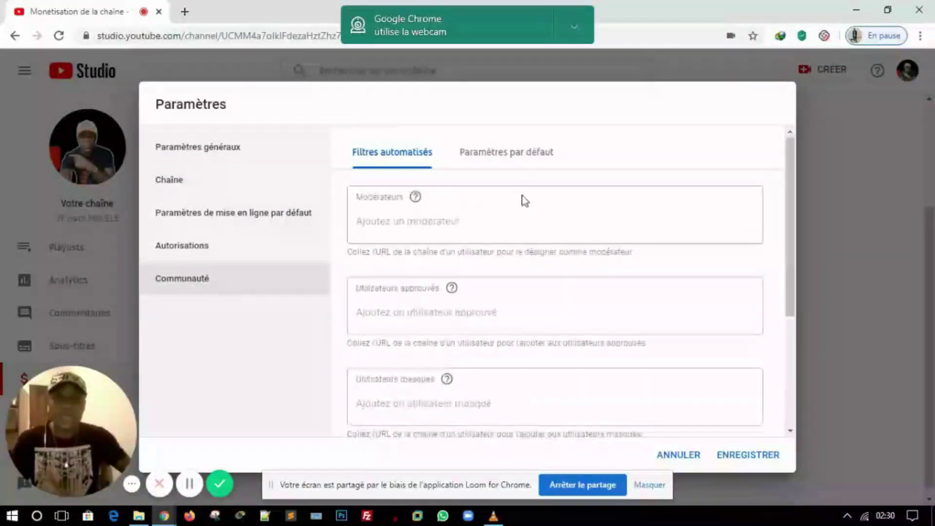
{"action": "left_click", "coordinate": [516, 155]}
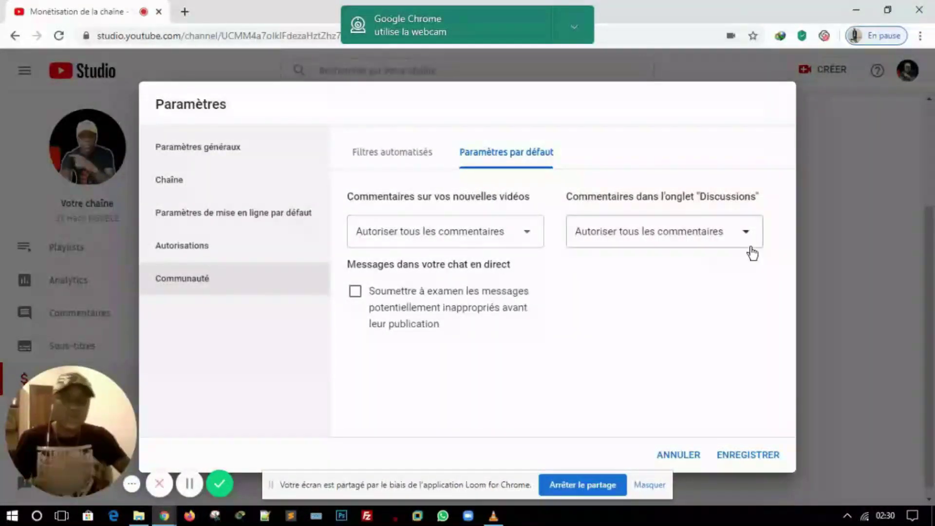
{"action": "left_click", "coordinate": [743, 456]}
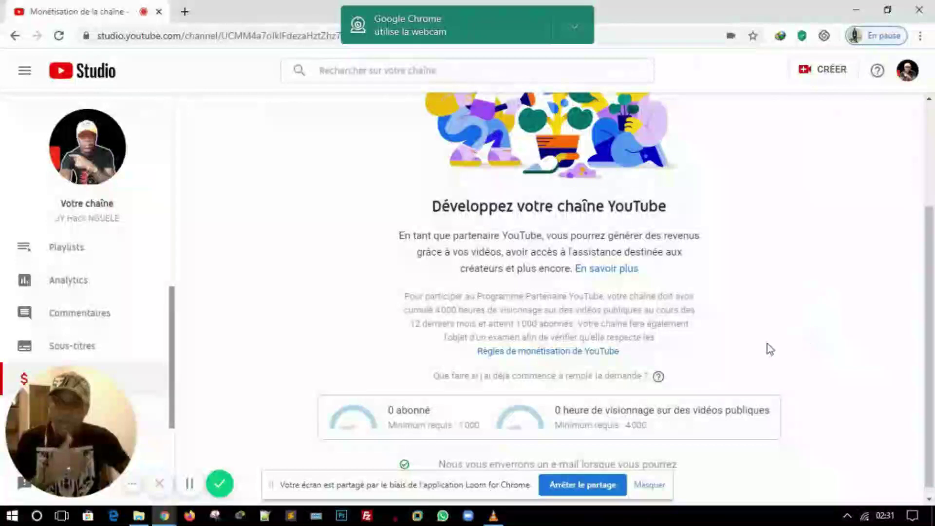
Open the channel's Playlists page, look it over and close it to return to Studio
{"action": "left_click", "coordinate": [65, 252]}
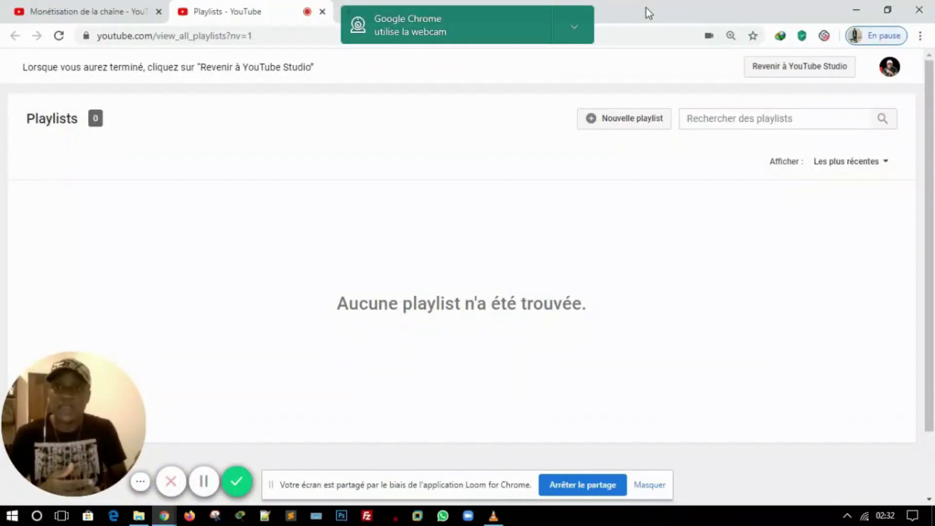
{"action": "key", "text": "ctrl+shift+Tab"}
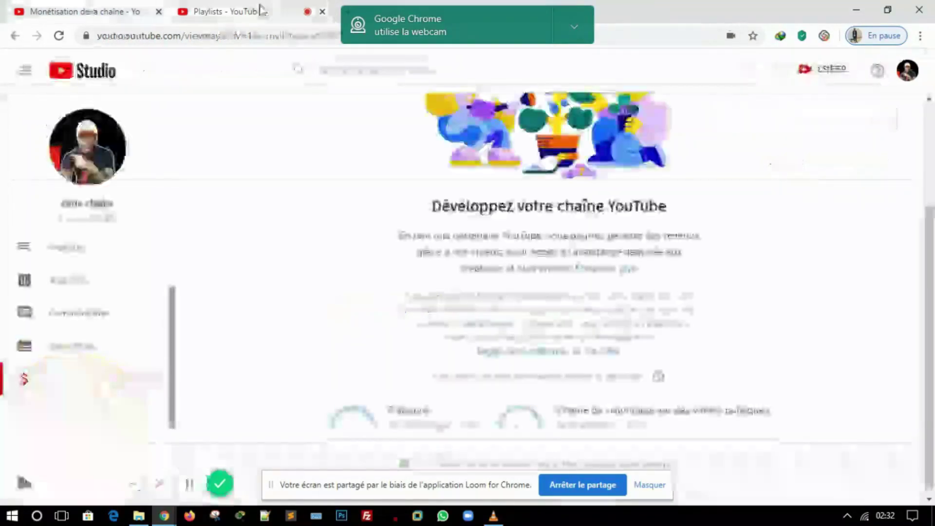
{"action": "left_click", "coordinate": [259, 10]}
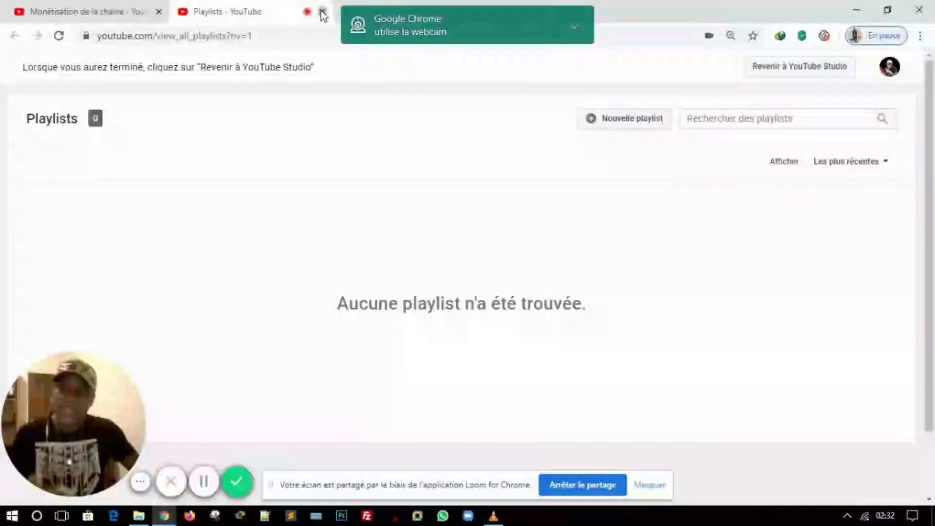
{"action": "left_click", "coordinate": [321, 12]}
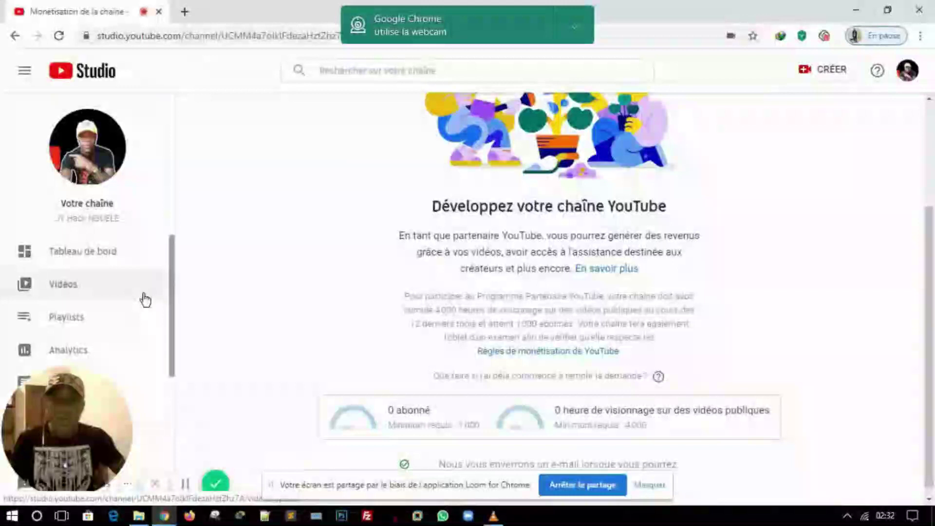
Upload a new video to the channel, choosing the file covid from the Lions folder in Bureau
{"action": "left_click", "coordinate": [821, 81]}
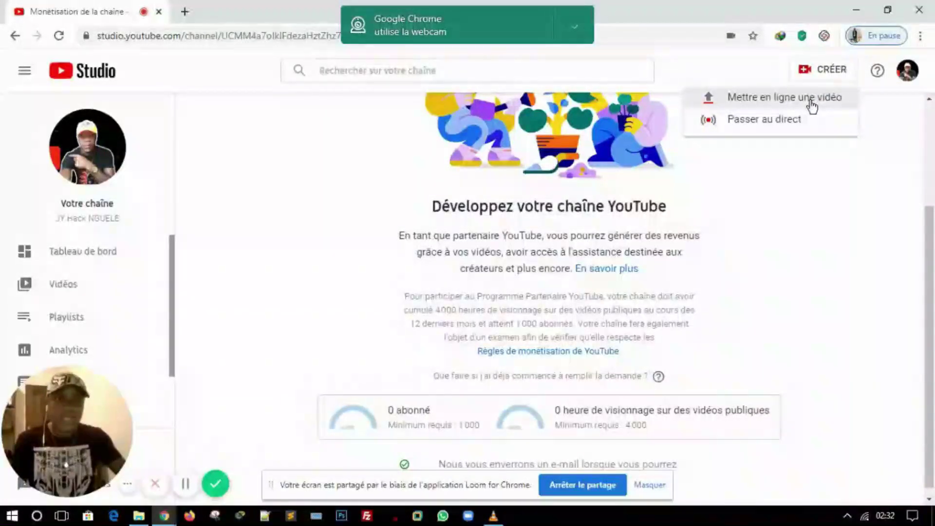
{"action": "left_click", "coordinate": [811, 102]}
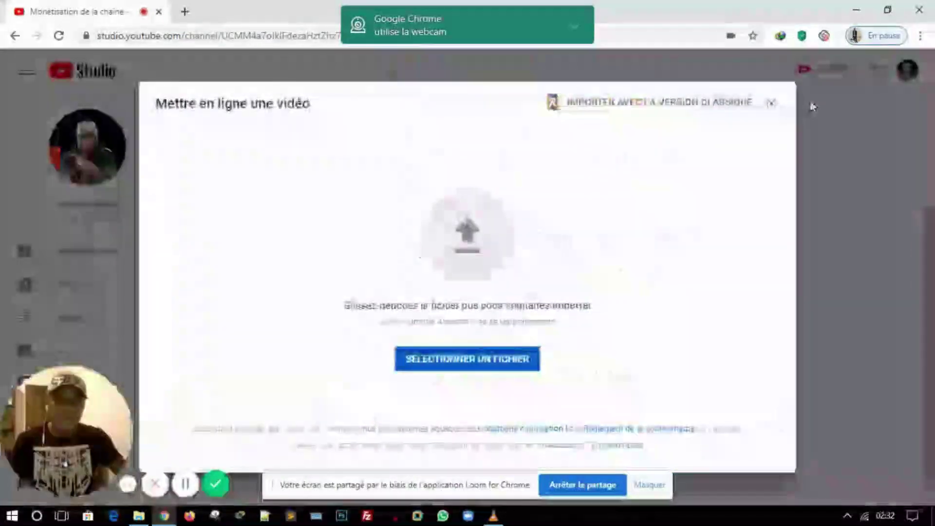
{"action": "left_click", "coordinate": [449, 363]}
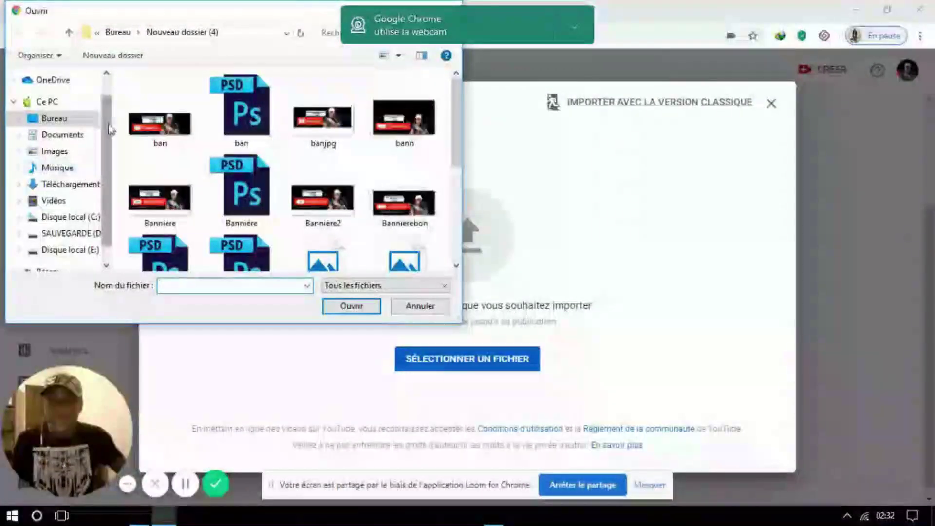
{"action": "left_click", "coordinate": [49, 119]}
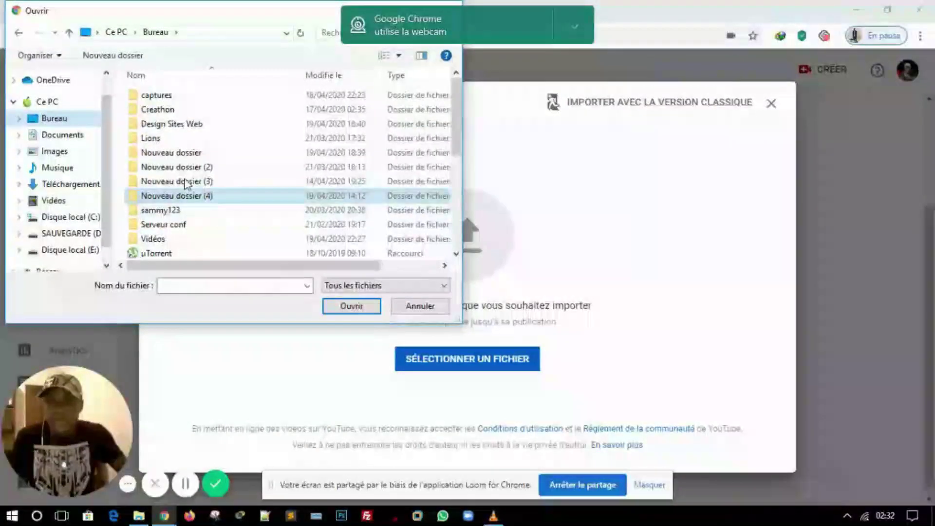
{"action": "double_click", "coordinate": [184, 140]}
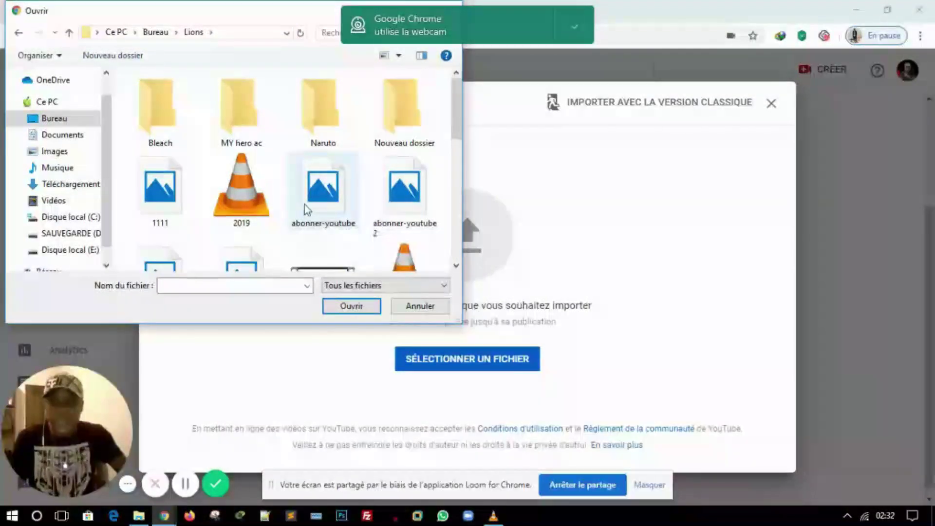
{"action": "scroll", "coordinate": [343, 212], "scroll_direction": "down", "scroll_amount": 3}
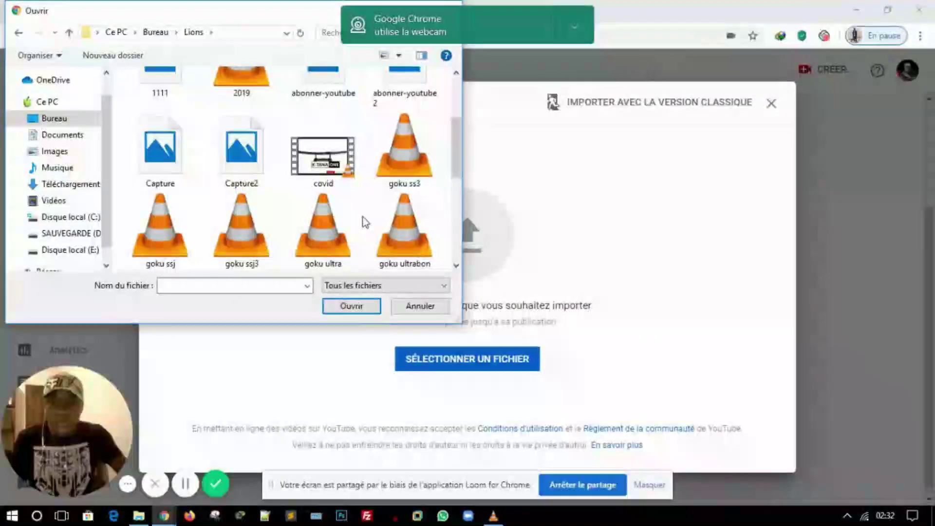
{"action": "left_click", "coordinate": [334, 177]}
{"action": "left_click", "coordinate": [345, 308]}
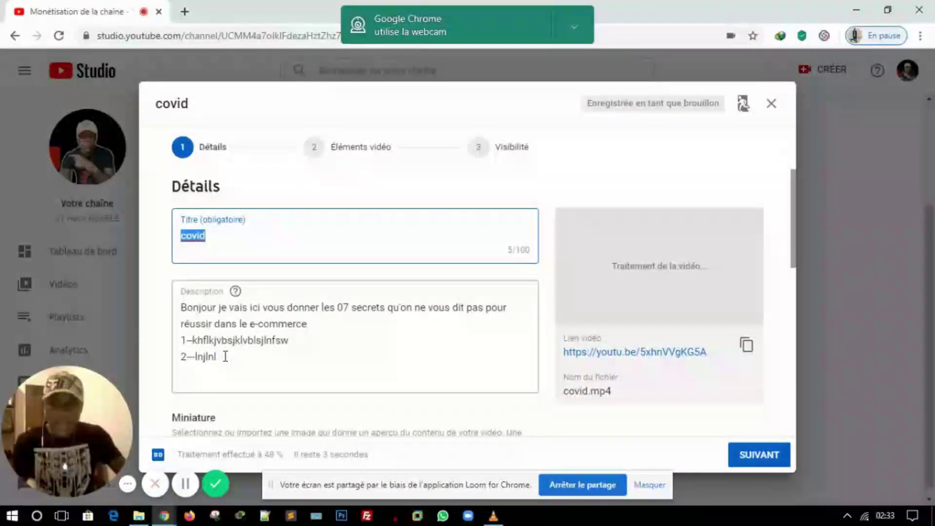
Replace the prefilled description of the covid video with "Bonjour ici"
{"action": "left_click", "coordinate": [226, 357]}
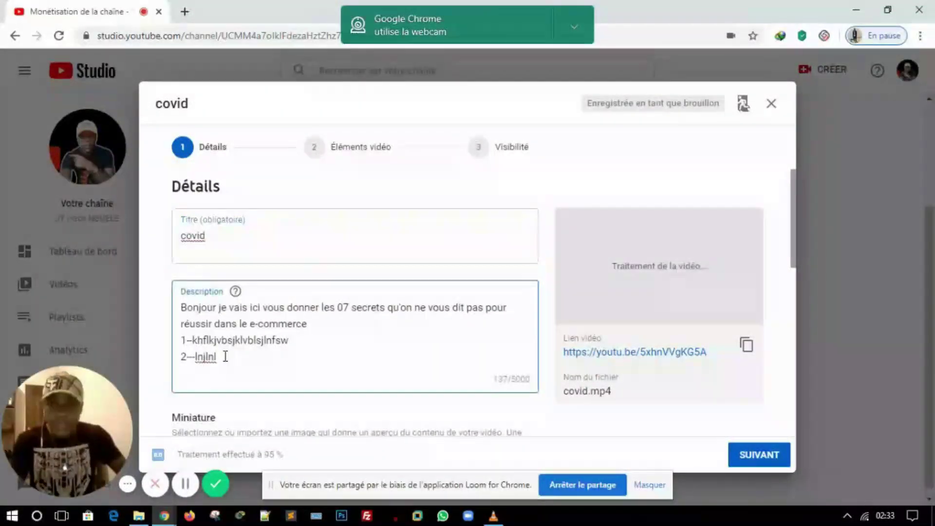
{"action": "key", "text": "Return"}
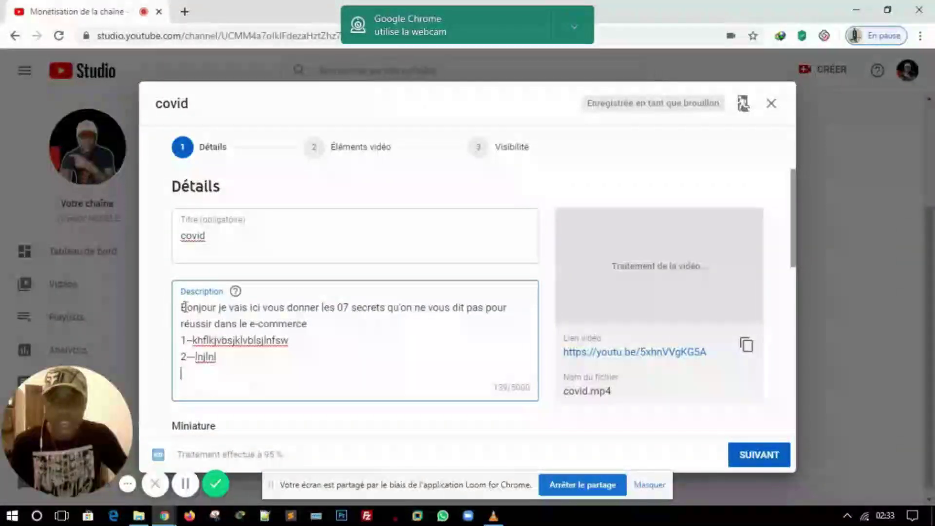
{"action": "key", "text": "ctrl+a"}
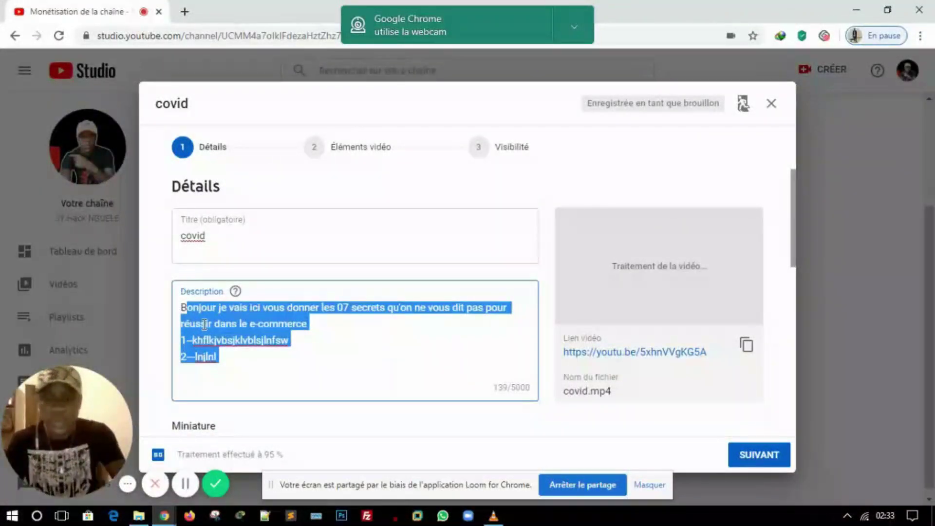
{"action": "key", "text": "BackSpace"}
{"action": "type", "text": "oo"}
{"action": "key", "text": "BackSpace"}
{"action": "type", "text": "n"}
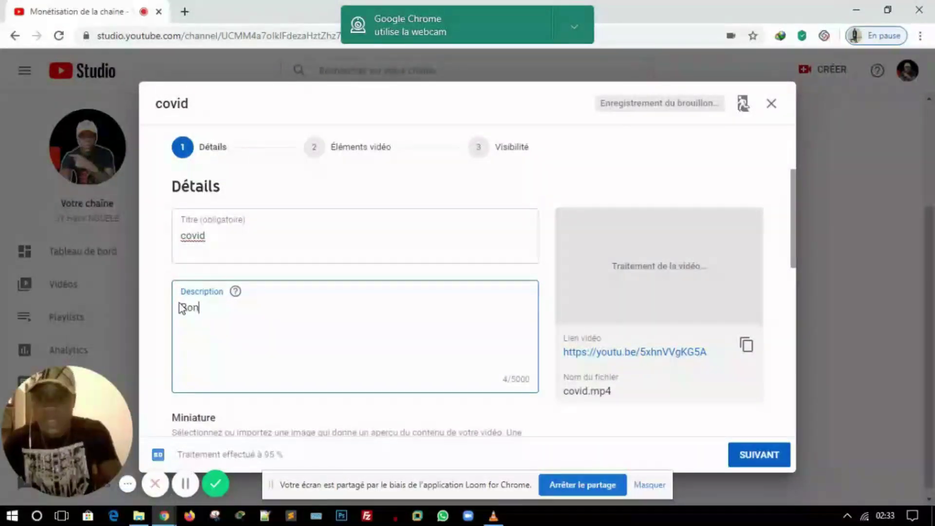
{"action": "type", "text": "jour ici"}
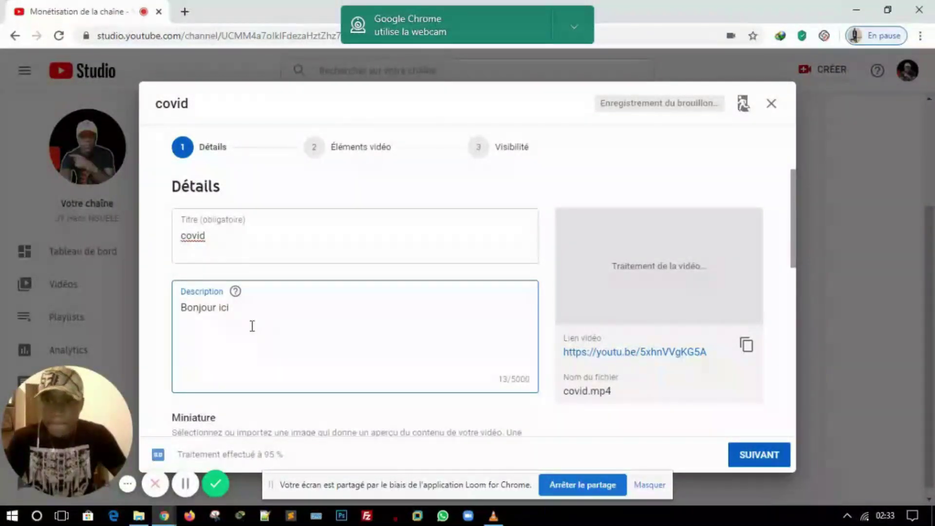
Continue the description with "je vous présente les nouvelles mesures de l'OMS pour se protéger et proteger sa famille contre le covid 19"
{"action": "type", "text": "je vous présente les nouvelles mesures de l'OMS"}
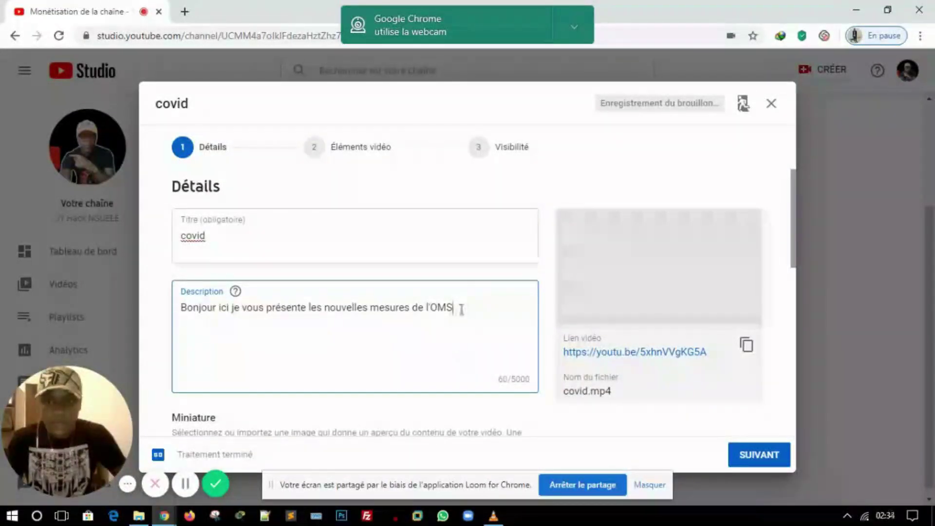
{"action": "type", "text": "pour"}
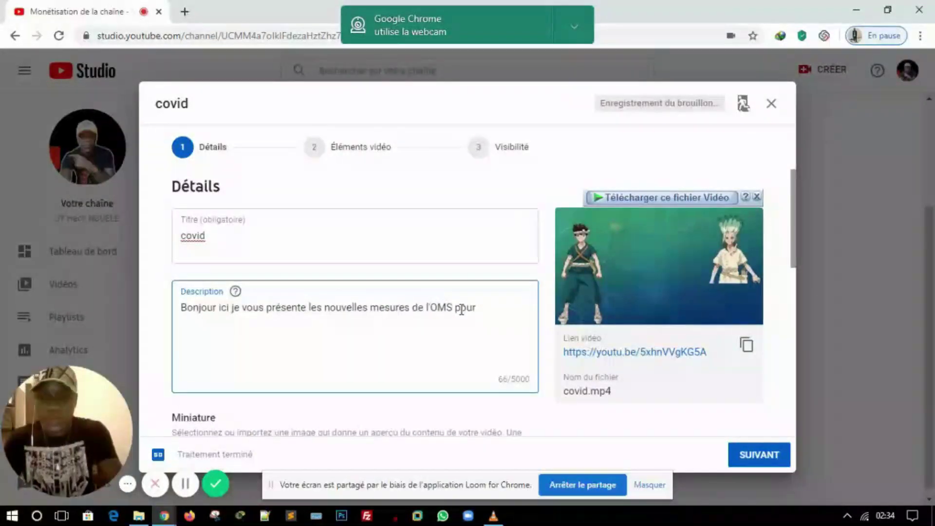
{"action": "type", "text": " se proté"}
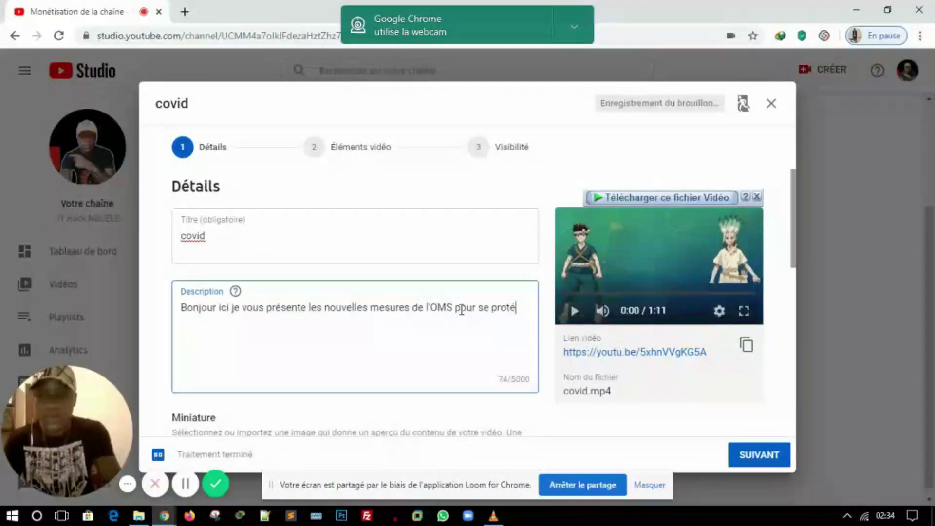
{"action": "type", "text": "ger e"}
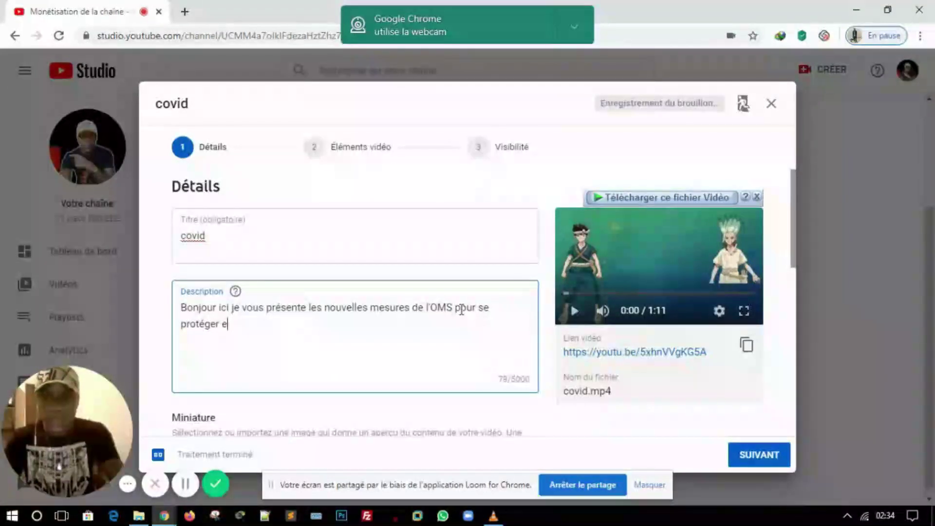
{"action": "type", "text": "t"}
{"action": "key", "text": "BackSpace"}
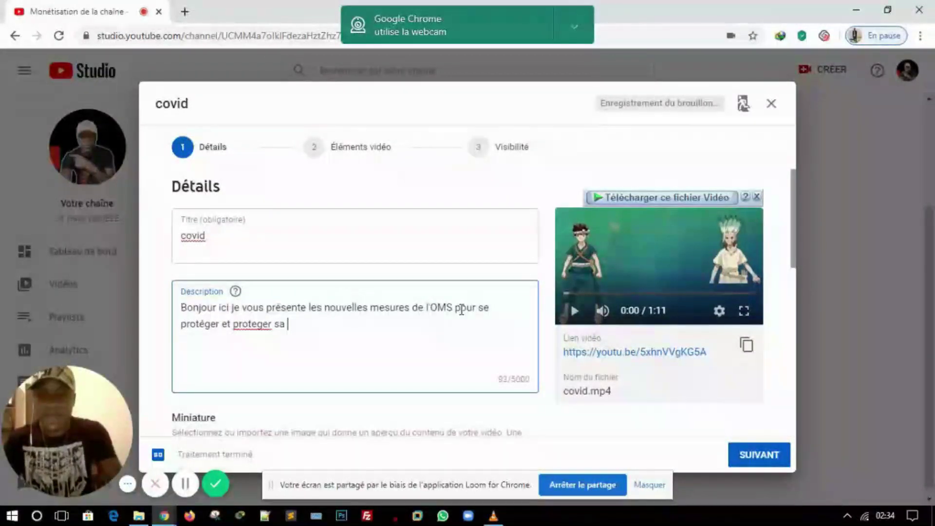
{"action": "type", "text": "contre "}
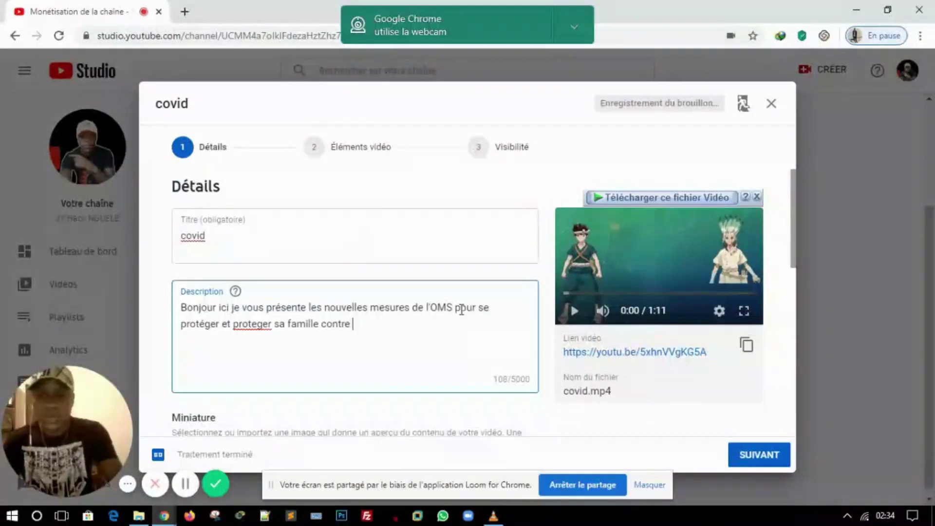
{"action": "type", "text": "le covid 19"}
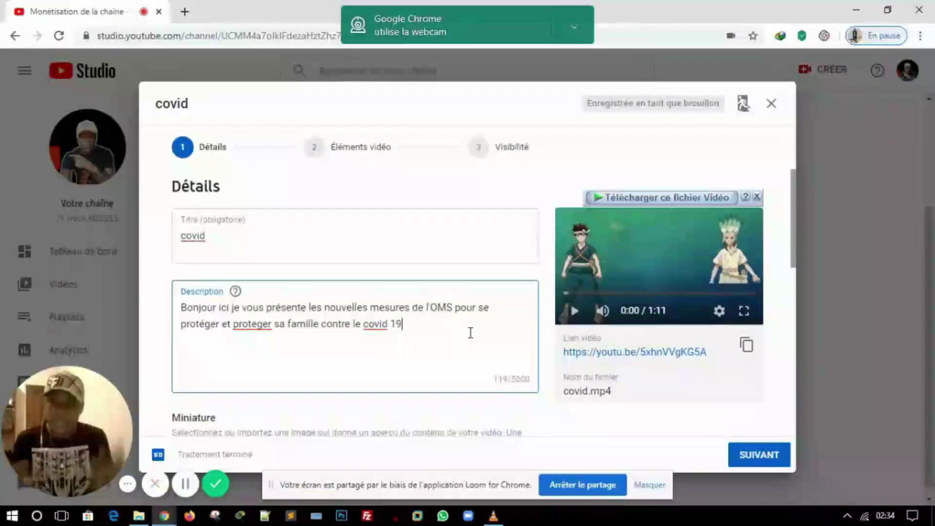
Choose the last suggested thumbnail, the red scene with the character holding a flask, as the video's miniature
{"action": "scroll", "coordinate": [464, 335], "scroll_direction": "down", "scroll_amount": 4}
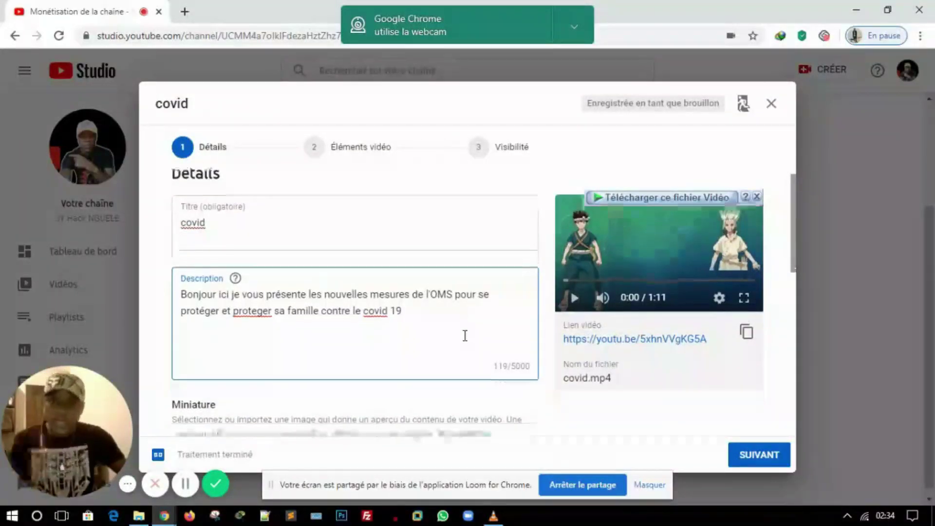
{"action": "scroll", "coordinate": [460, 359], "scroll_direction": "down", "scroll_amount": 2}
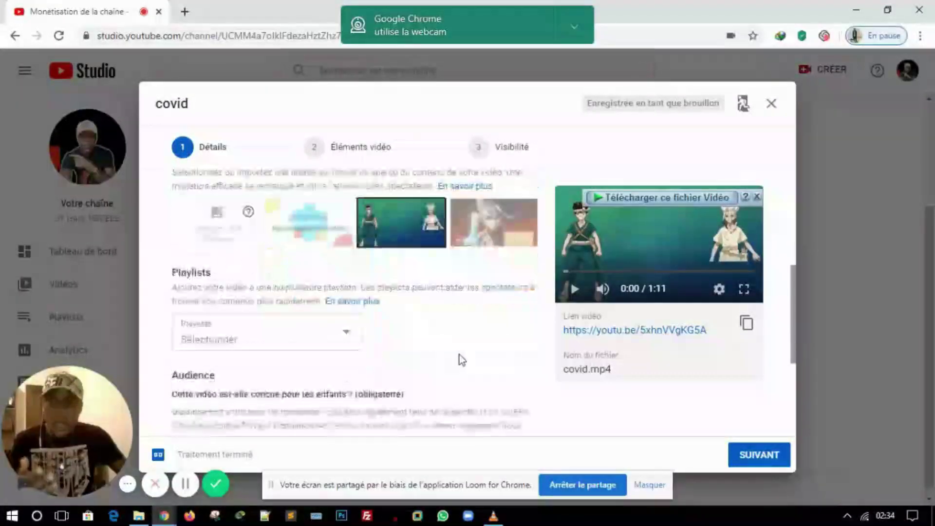
{"action": "scroll", "coordinate": [459, 358], "scroll_direction": "up", "scroll_amount": 5}
{"action": "scroll", "coordinate": [439, 358], "scroll_direction": "down", "scroll_amount": 1}
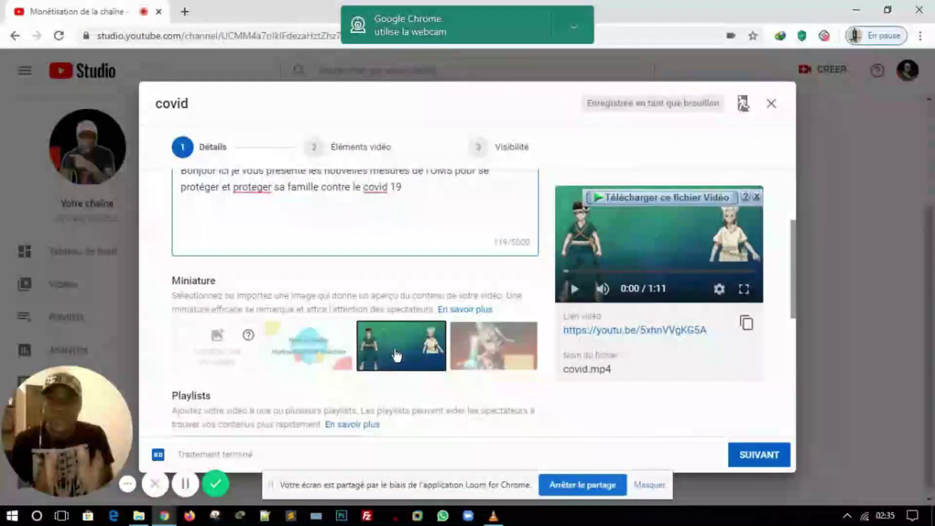
{"action": "left_click", "coordinate": [494, 346]}
Expand the additional detail options of the video and add the tags "covid 19" and "coronavirus"
{"action": "scroll", "coordinate": [349, 320], "scroll_direction": "down", "scroll_amount": 3}
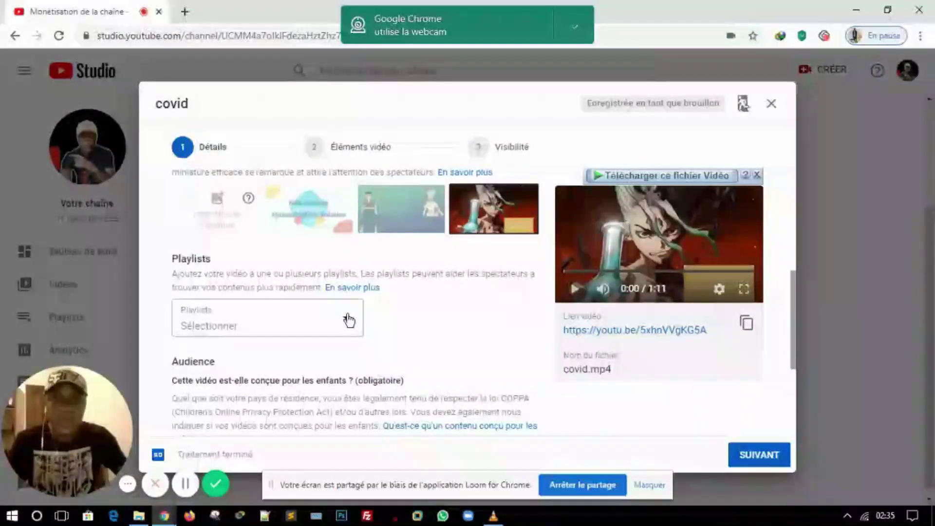
{"action": "scroll", "coordinate": [384, 330], "scroll_direction": "down", "scroll_amount": 3}
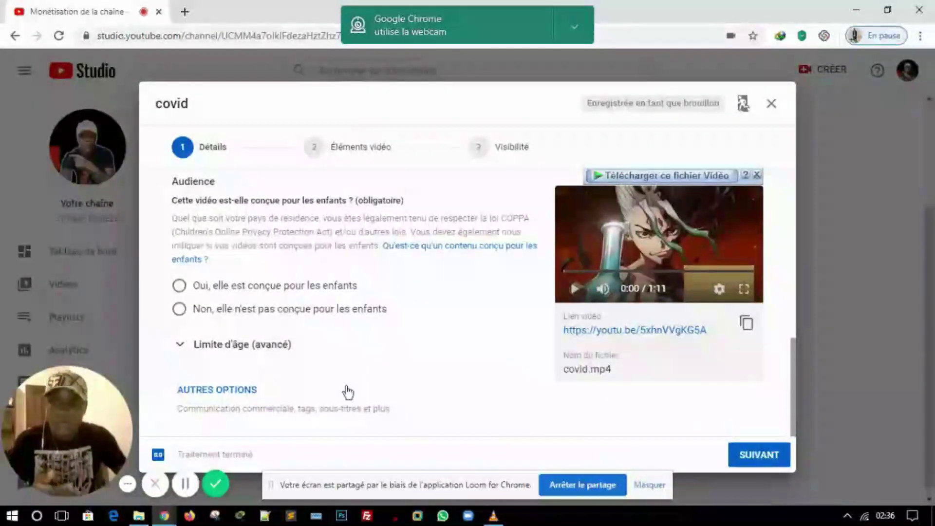
{"action": "left_click", "coordinate": [393, 382]}
{"action": "scroll", "coordinate": [385, 373], "scroll_direction": "down", "scroll_amount": 5}
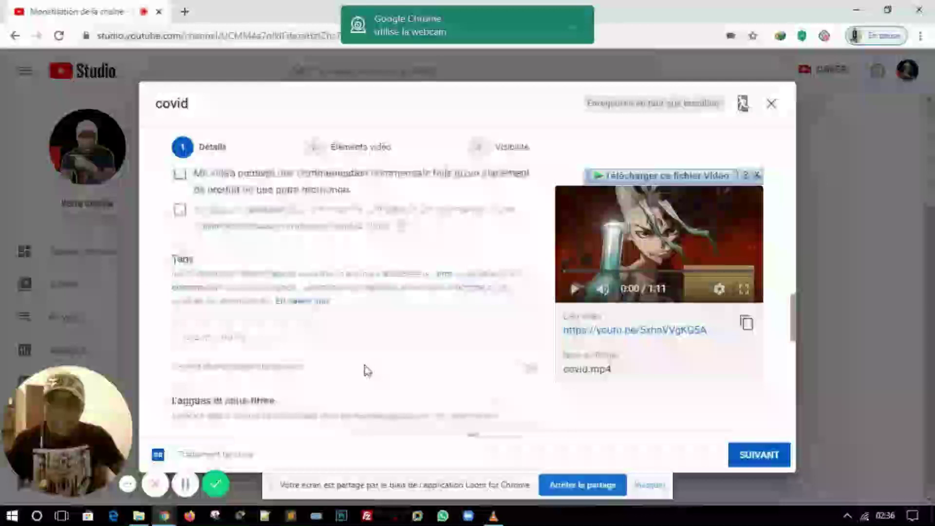
{"action": "left_click", "coordinate": [254, 338]}
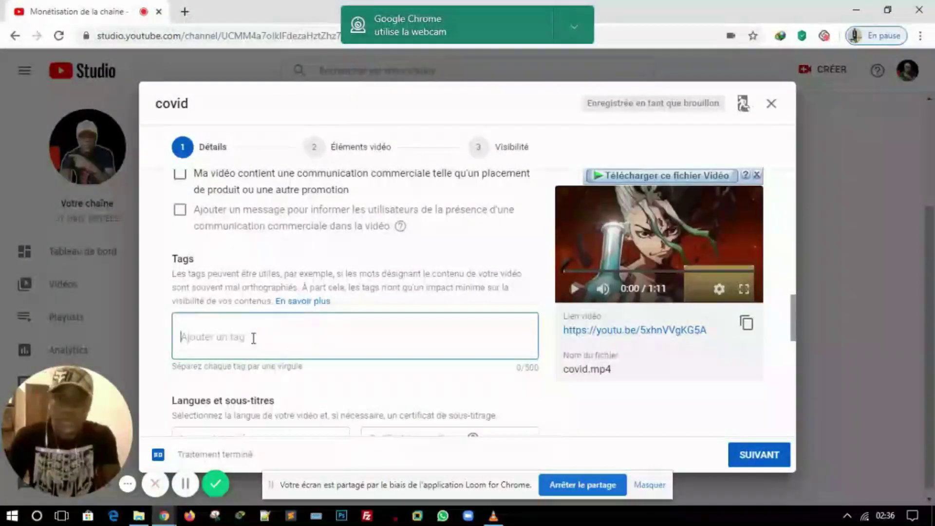
{"action": "type", "text": "covid"}
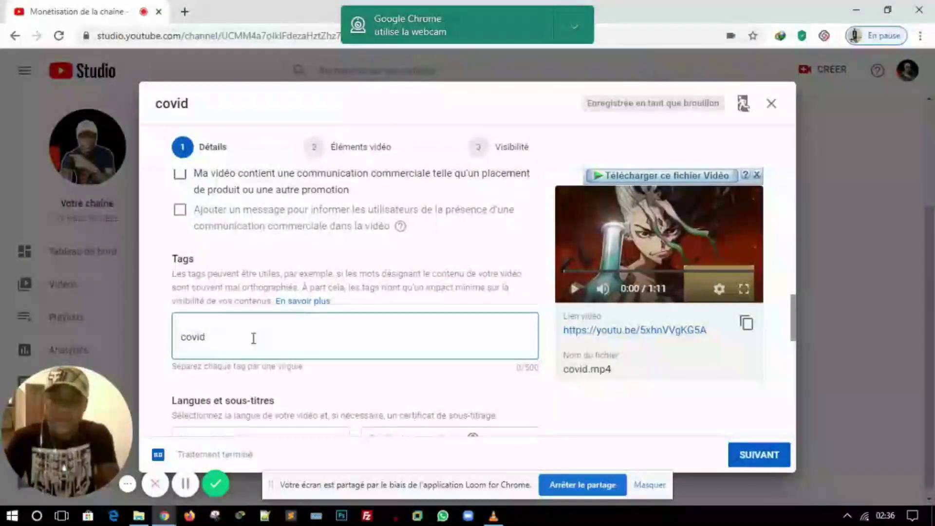
{"action": "type", "text": " 19"}
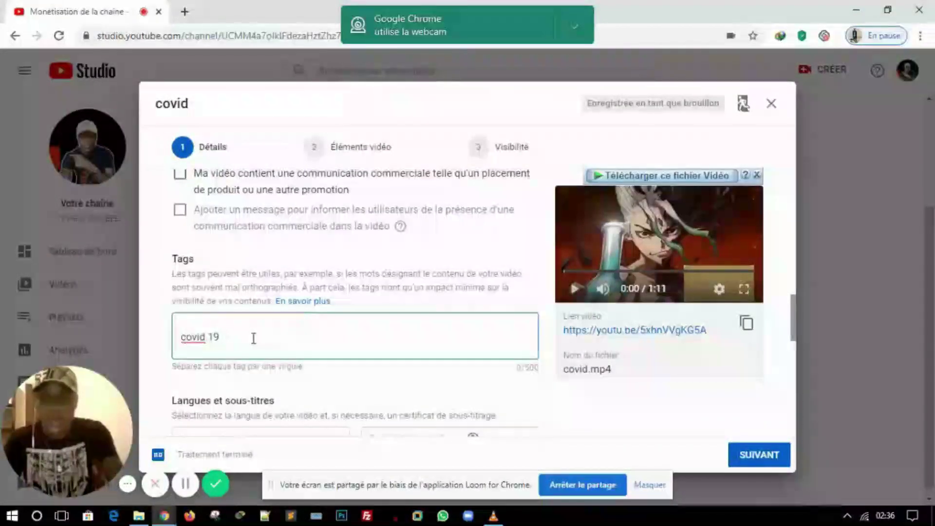
{"action": "key", "text": "Return"}
{"action": "type", "text": "coronavirus"}
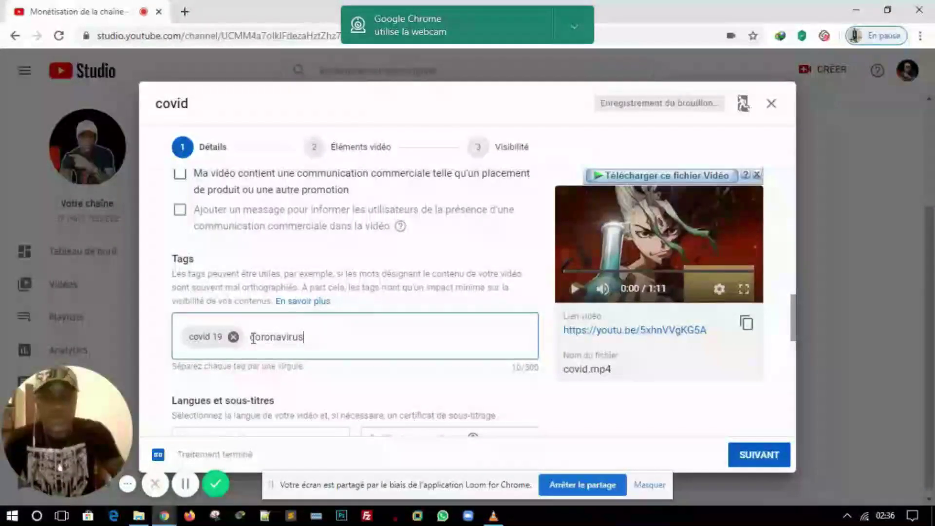
{"action": "key", "text": "Return"}
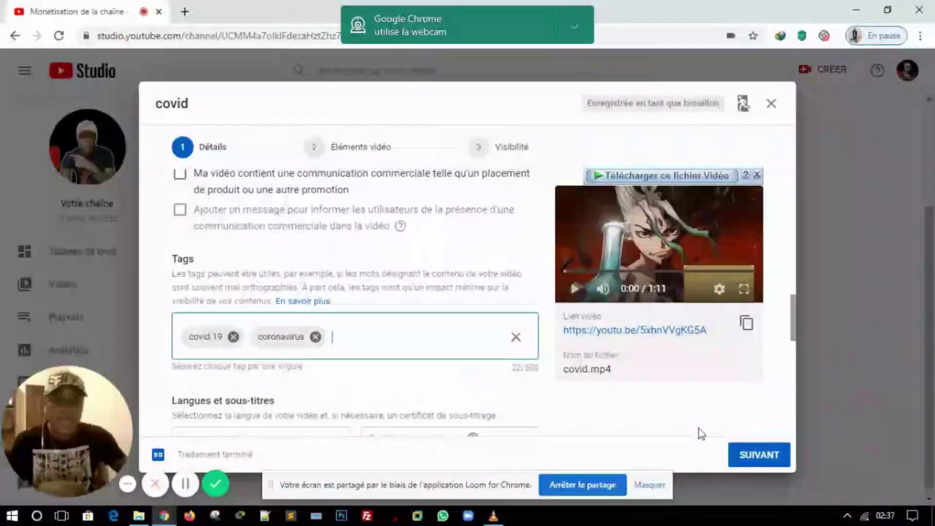
Declare that the video is not made for children and proceed to the Éléments vidéo stage
{"action": "left_click", "coordinate": [749, 469]}
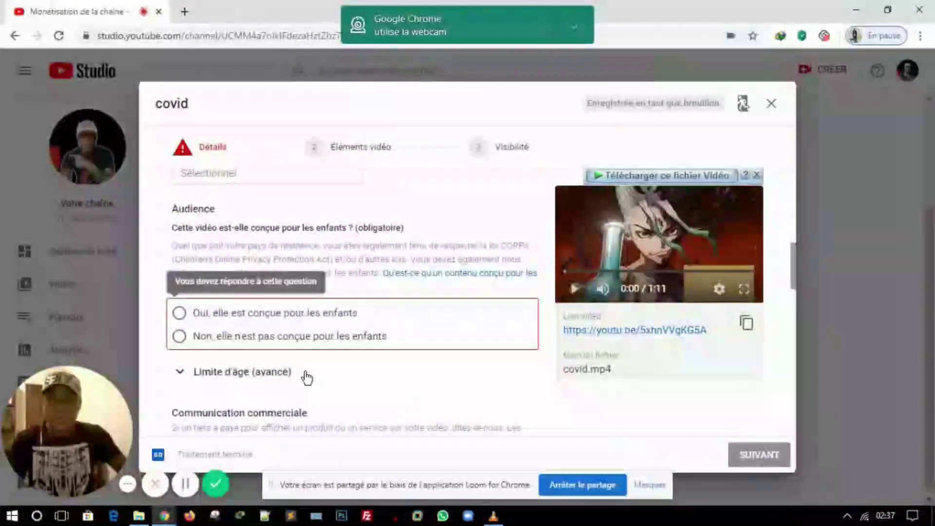
{"action": "left_click", "coordinate": [254, 341]}
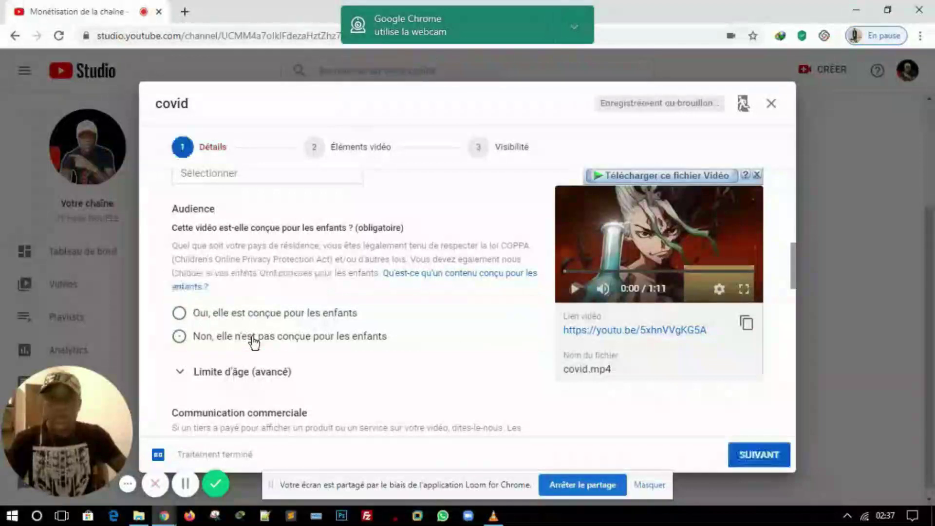
{"action": "left_click", "coordinate": [738, 467]}
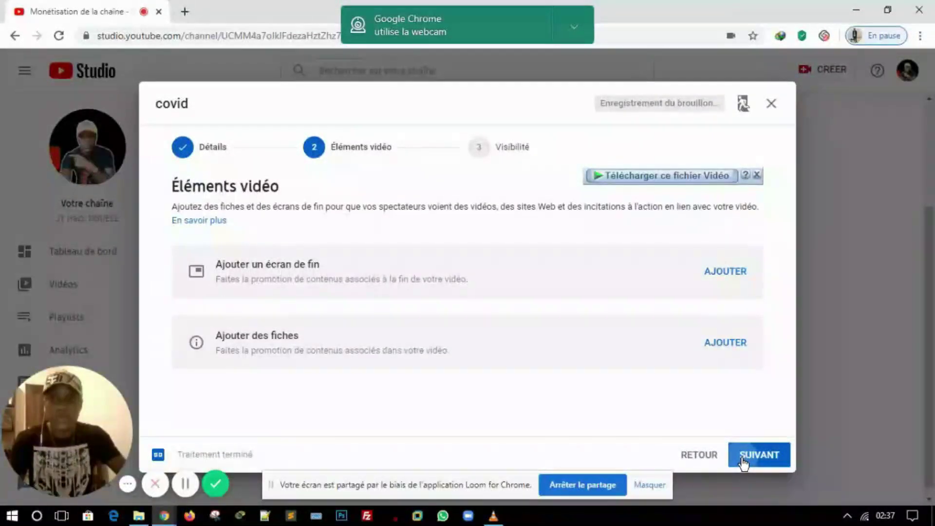
Skip the end screen and cards, publish the video with Publique visibility, and close the sharing dialog
{"action": "left_click", "coordinate": [743, 458]}
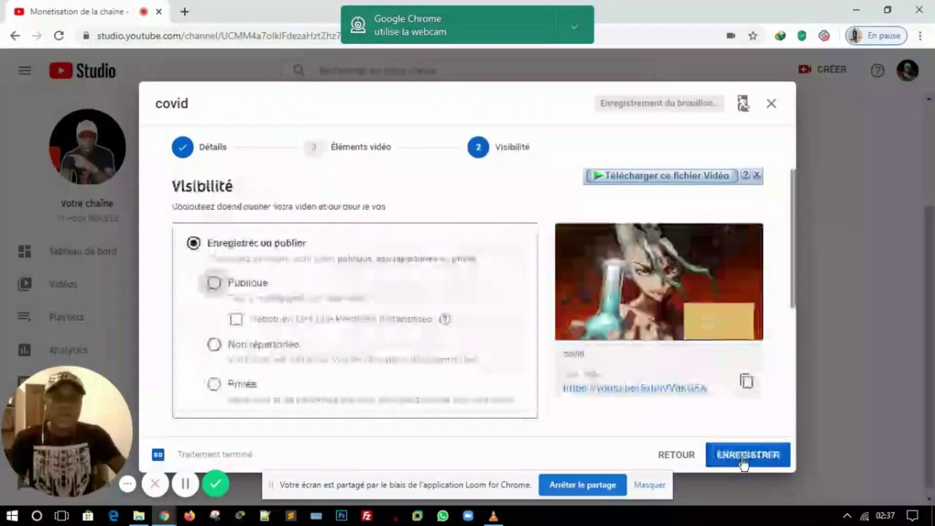
{"action": "left_click", "coordinate": [743, 460]}
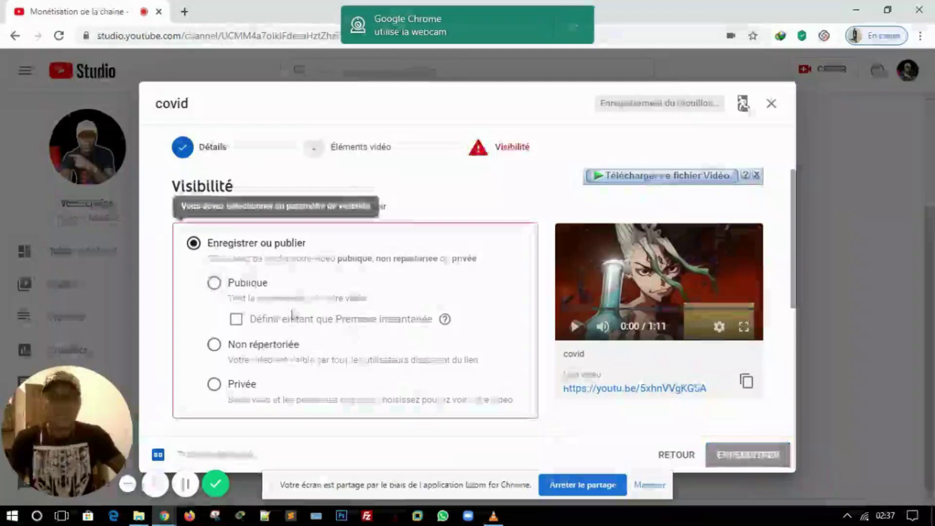
{"action": "left_click", "coordinate": [237, 289]}
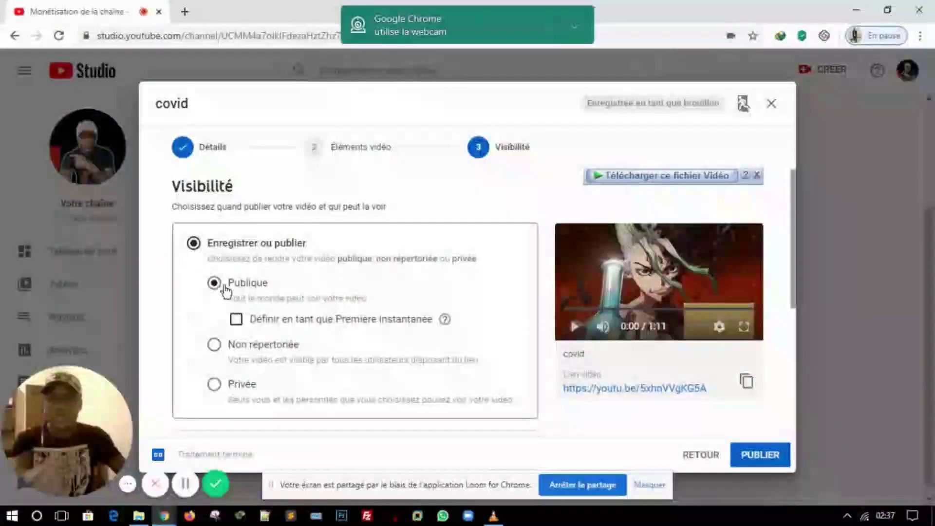
{"action": "left_click", "coordinate": [760, 455]}
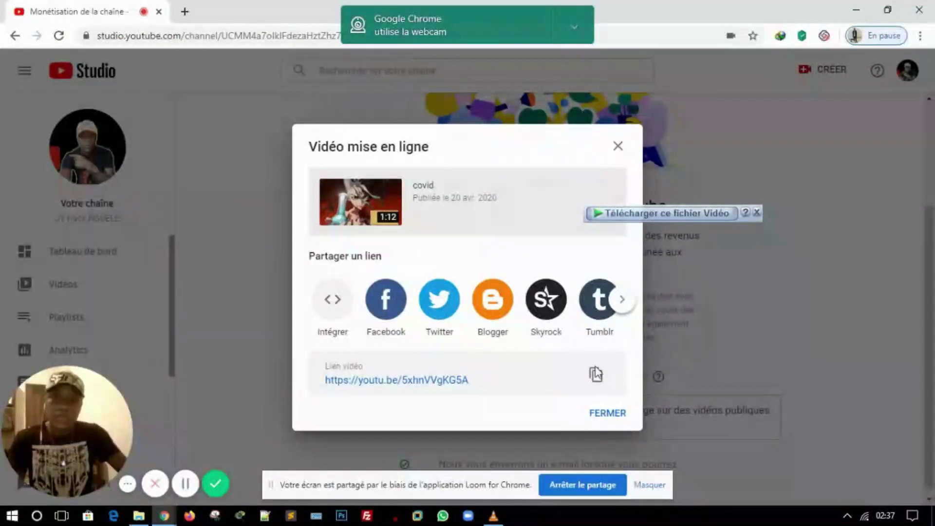
{"action": "left_click", "coordinate": [608, 414]}
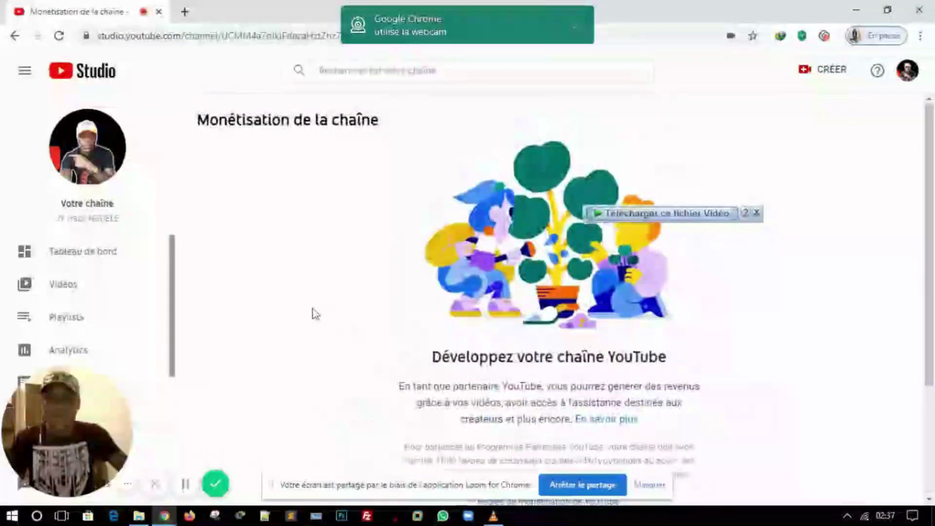
Open the channel's list of uploaded videos and dismiss the information tip to check the covid entry
{"action": "scroll", "coordinate": [234, 302], "scroll_direction": "down", "scroll_amount": 3}
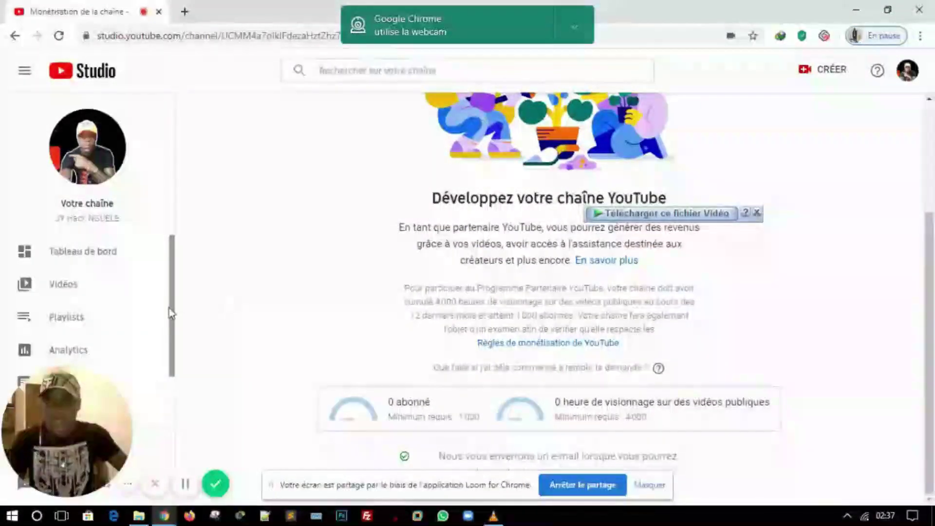
{"action": "left_click", "coordinate": [74, 293]}
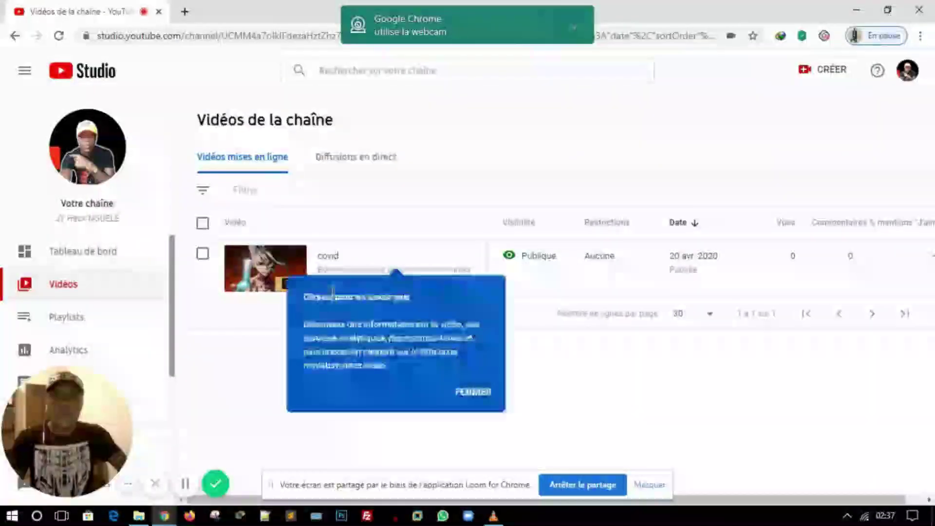
{"action": "left_click", "coordinate": [549, 266]}
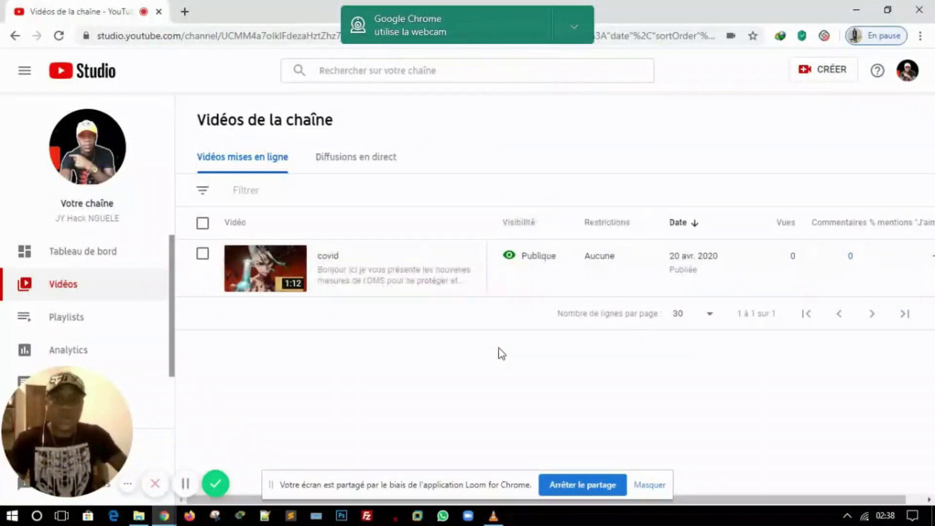